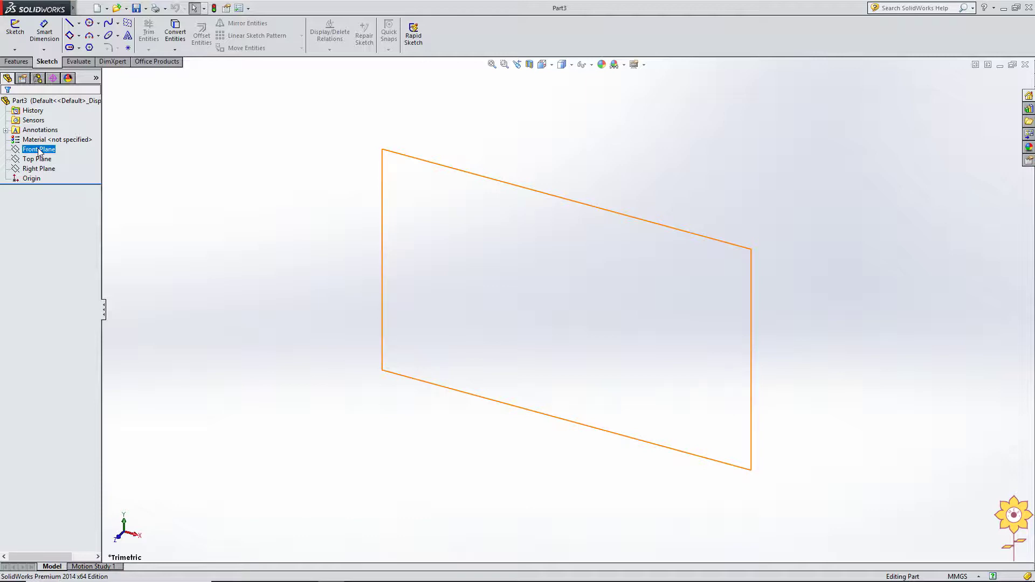
Start a new sketch on the Front Plane.
left_click(283, 116)
left_click(43, 149)
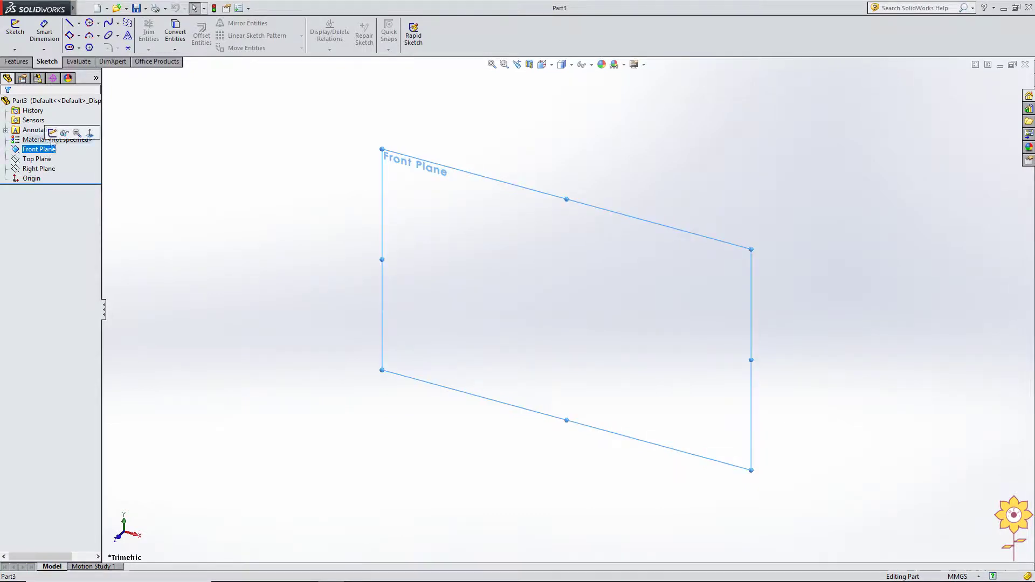
left_click(14, 30)
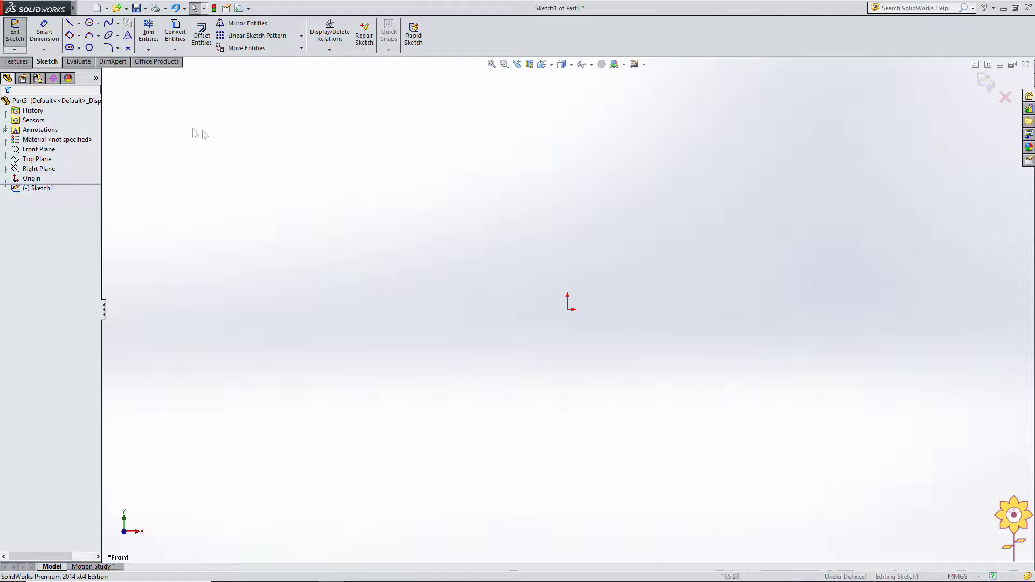
Sketch a horizontal straight slot about 90 mm long between centres and 29 mm wide, above and to the left of the origin.
left_click(78, 48)
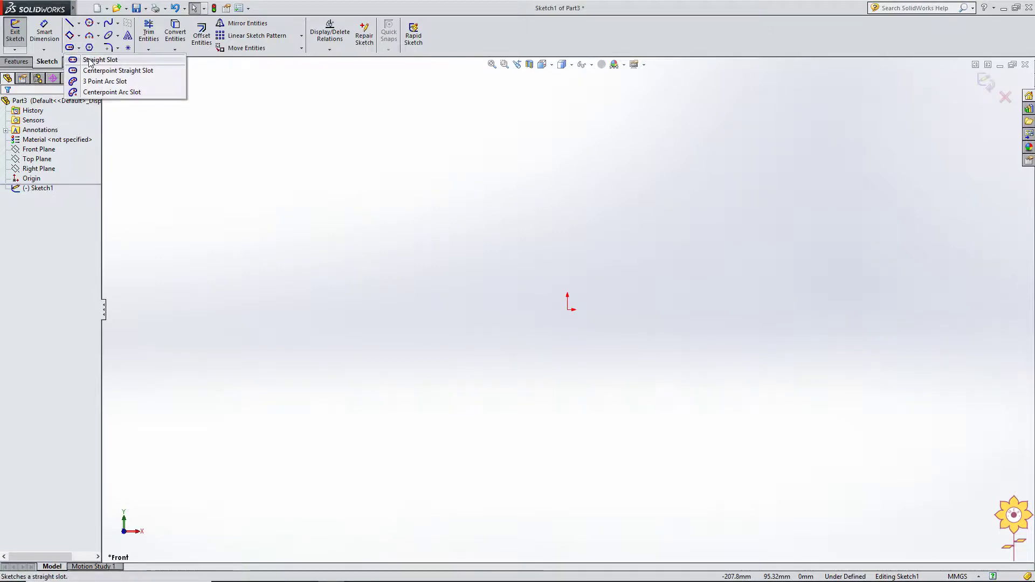
left_click(97, 60)
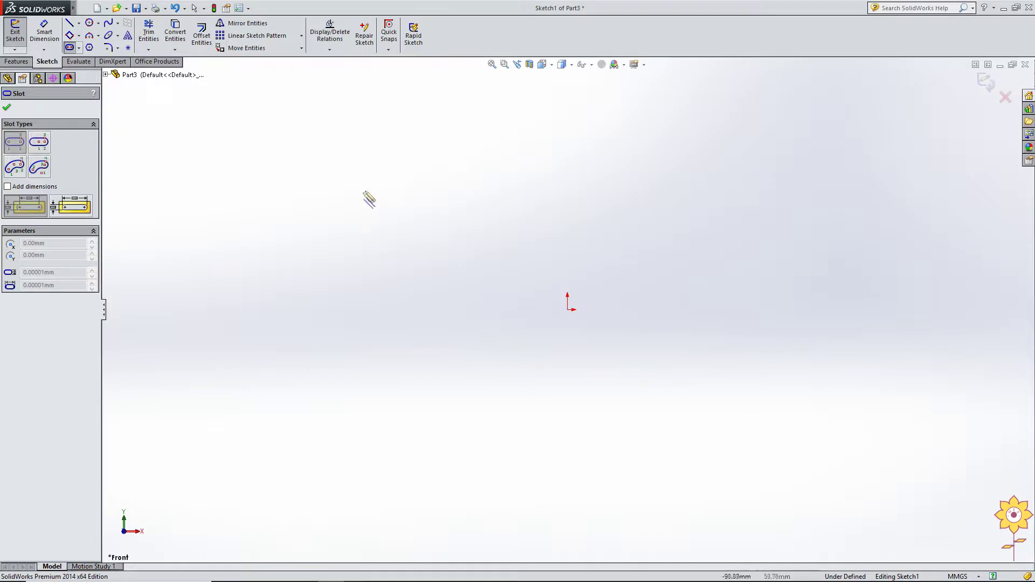
left_click(293, 202)
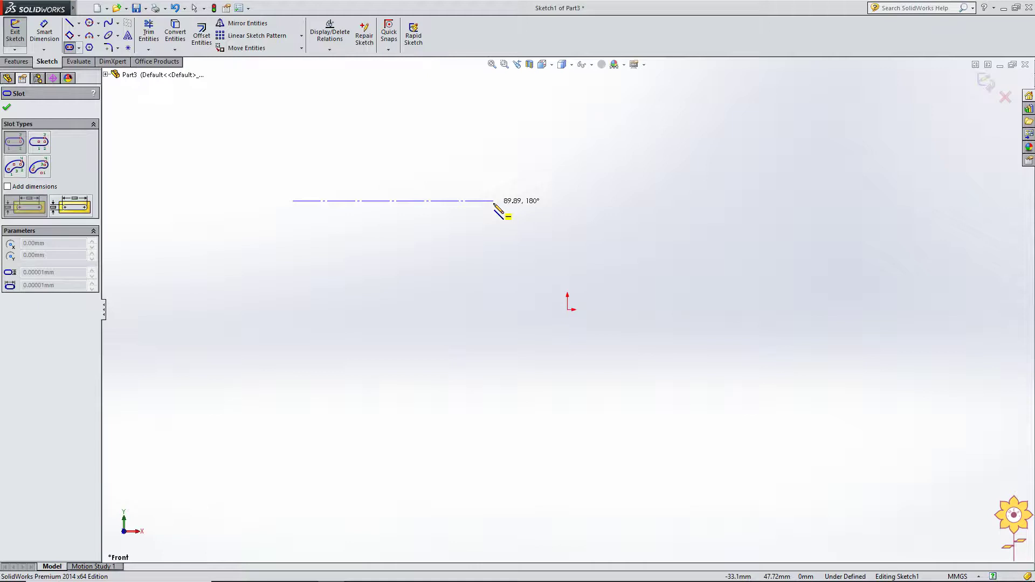
left_click(494, 200)
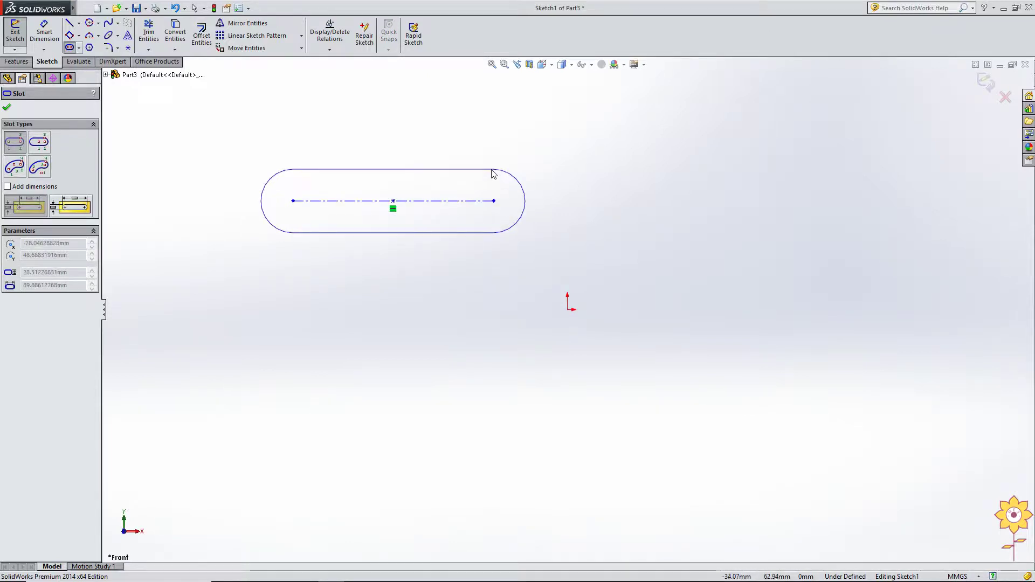
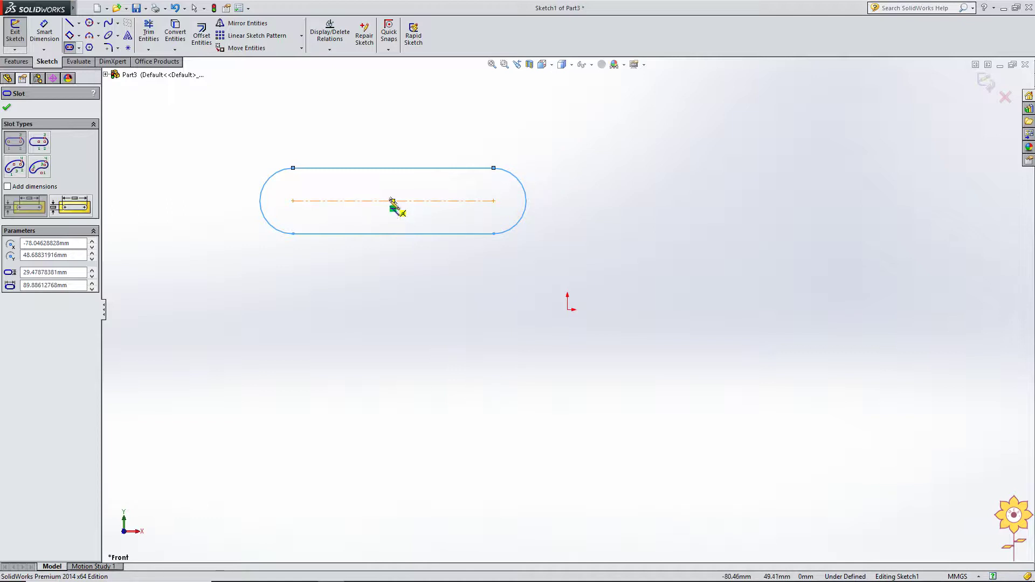
Sketch a horizontal centerpoint straight slot about 72 mm long and 41 mm wide, aligned with the first slot on the other side of the origin.
left_click(38, 143)
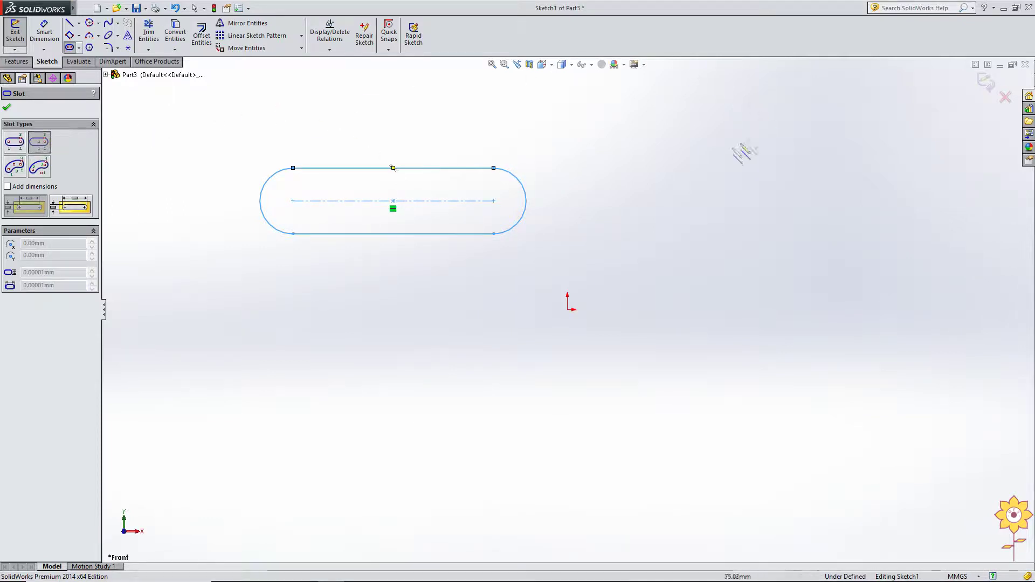
left_click(697, 201)
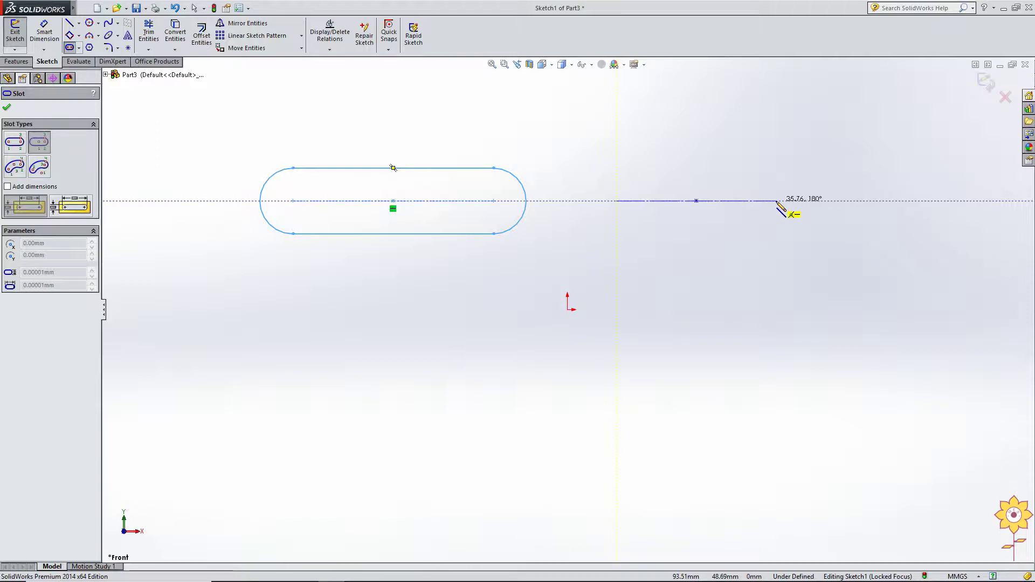
left_click(776, 202)
left_click(783, 203)
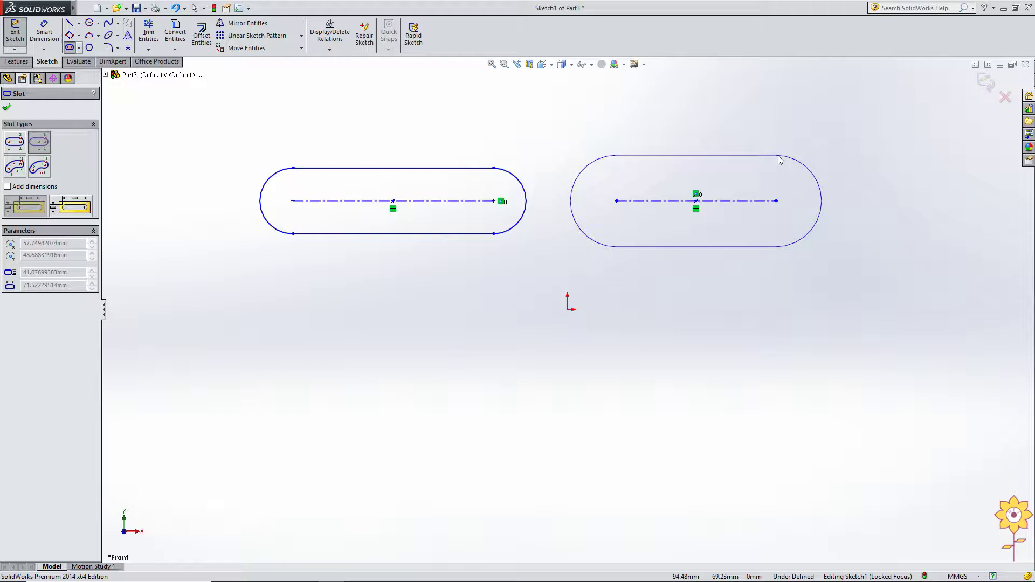
left_click(781, 160)
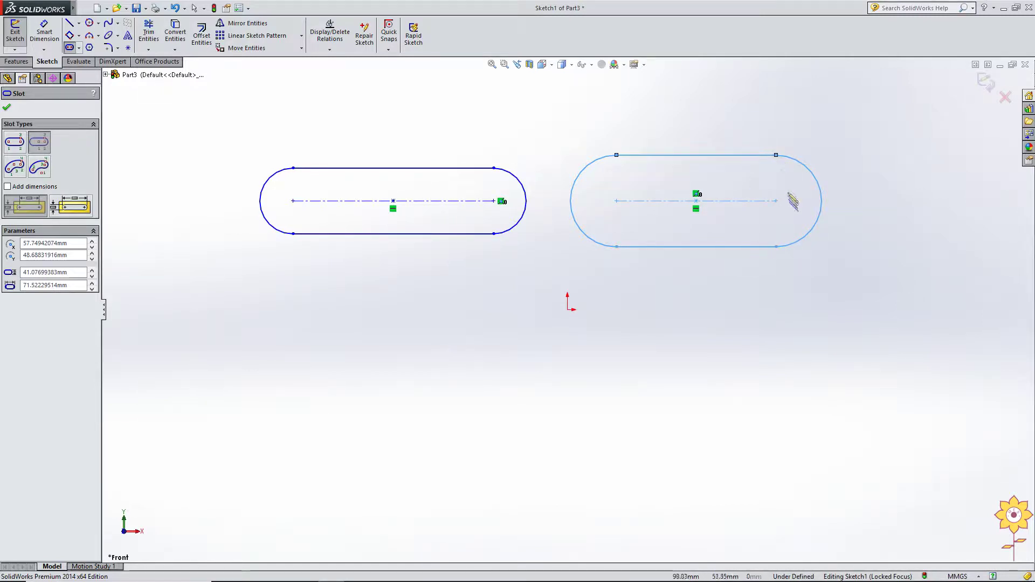
Sketch a 3 point arc slot below the first slot, with a radius of about 84 mm, spanning 58° and 29 mm wide.
left_click(14, 168)
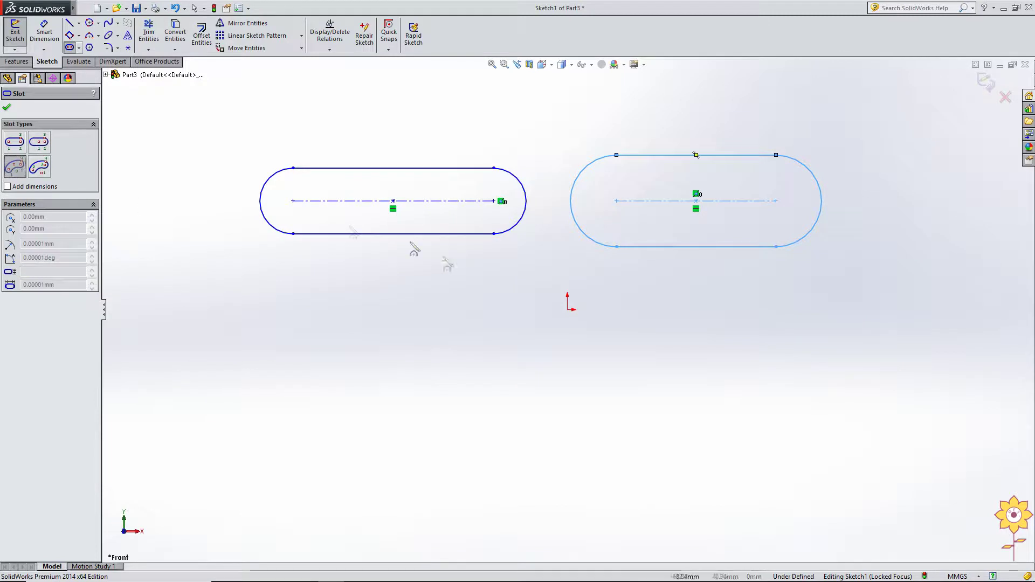
left_click(265, 441)
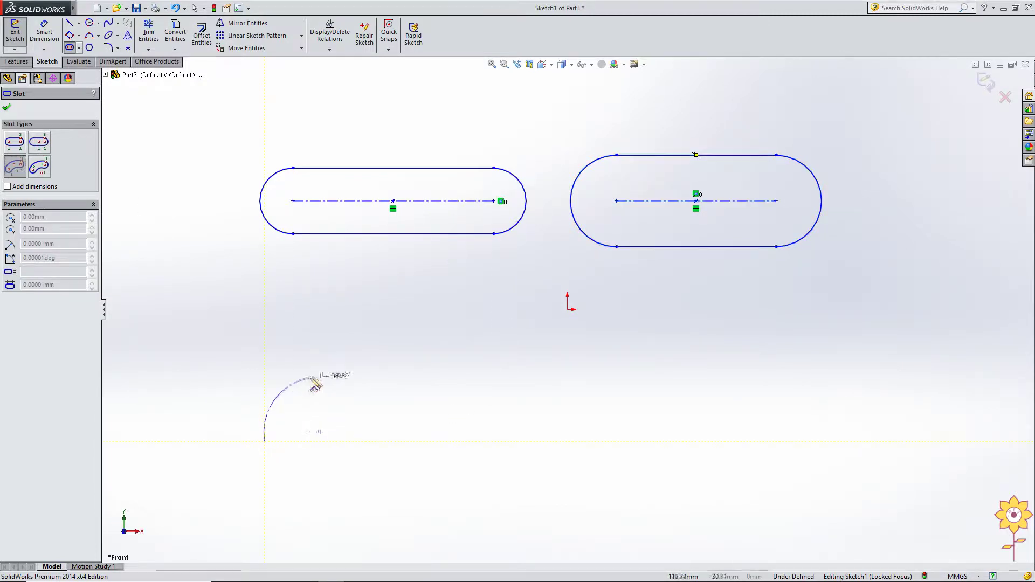
left_click(418, 347)
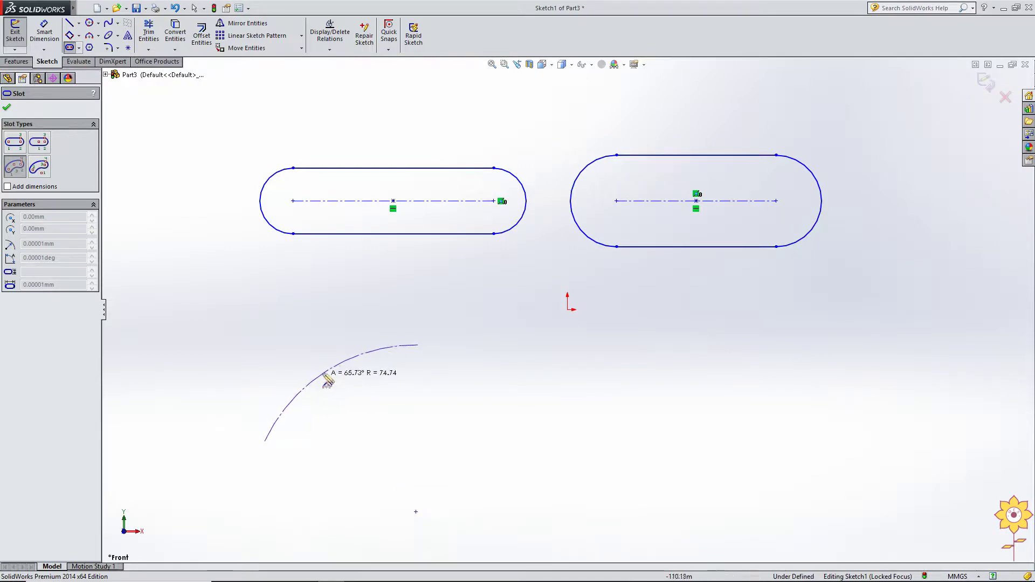
left_click(320, 380)
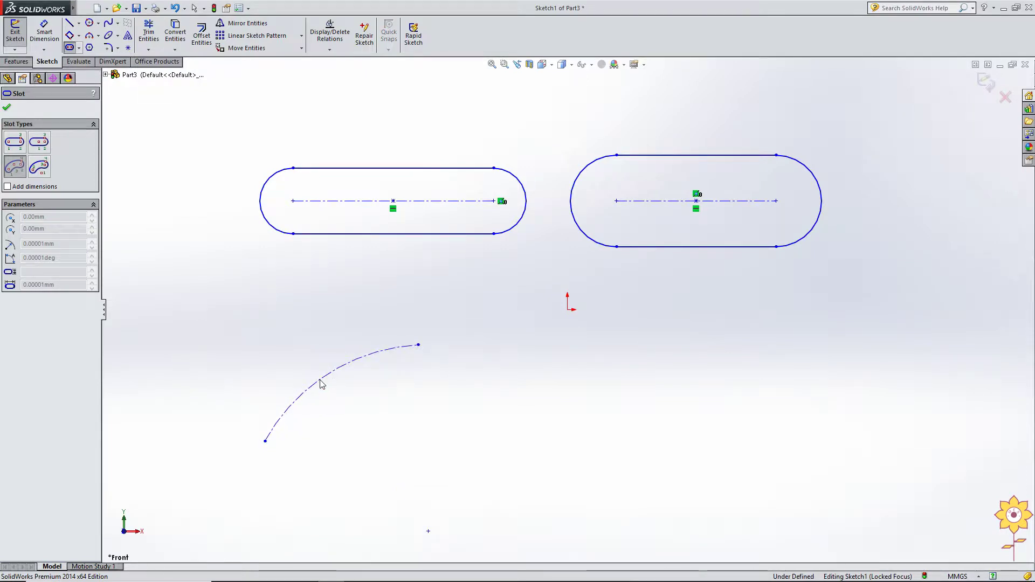
left_click(320, 380)
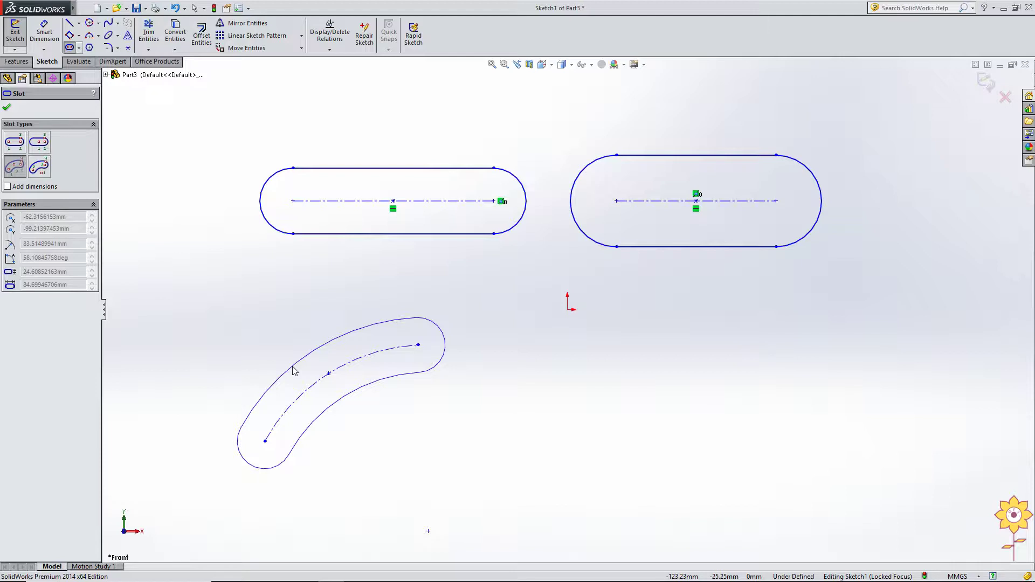
left_click(298, 360)
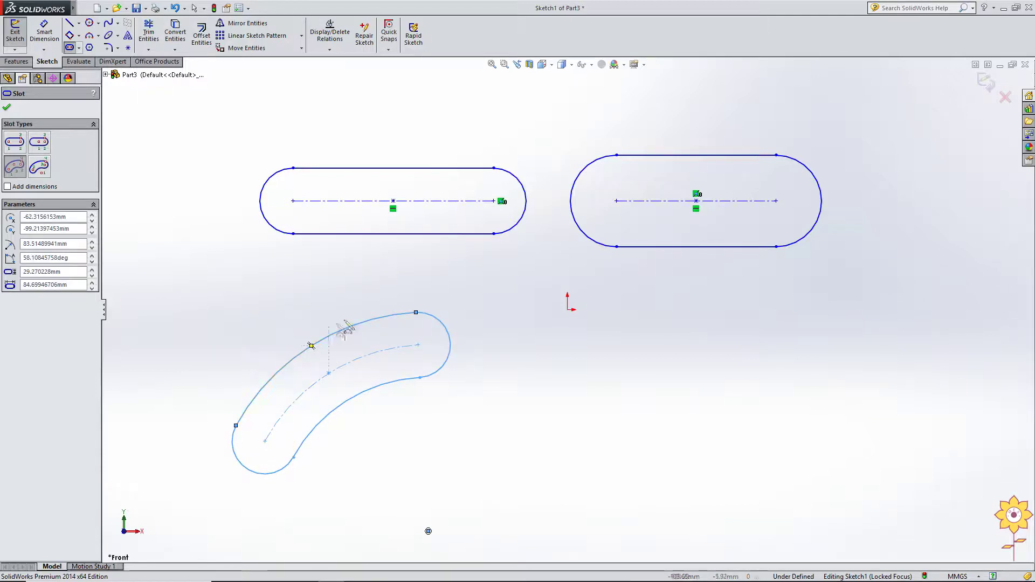
Sketch a centerpoint arc slot below the second straight slot, with a radius of about 82 mm, spanning 67° and 29 mm wide.
left_click(38, 170)
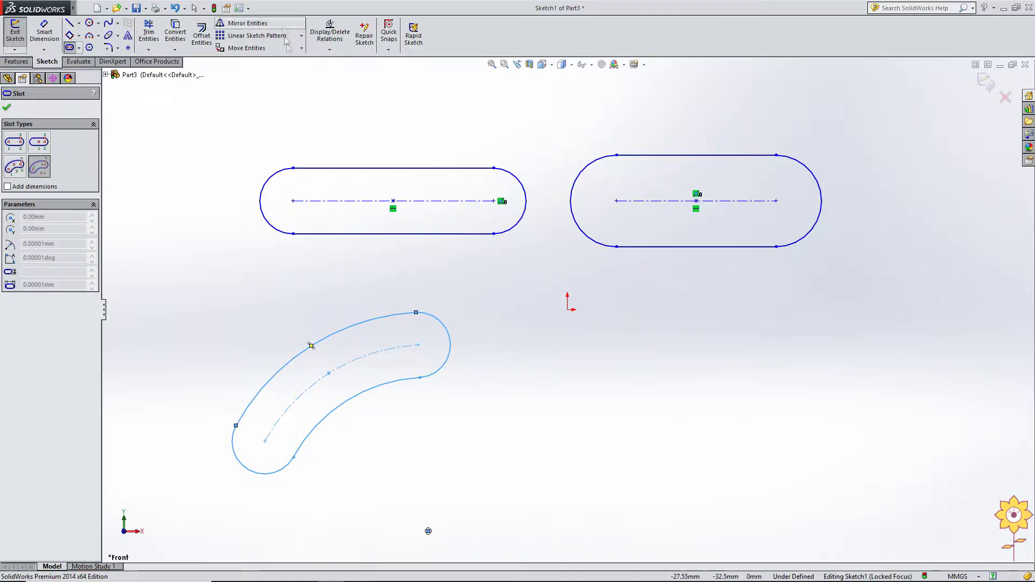
key("z")
scroll(624, 429, "down", 3)
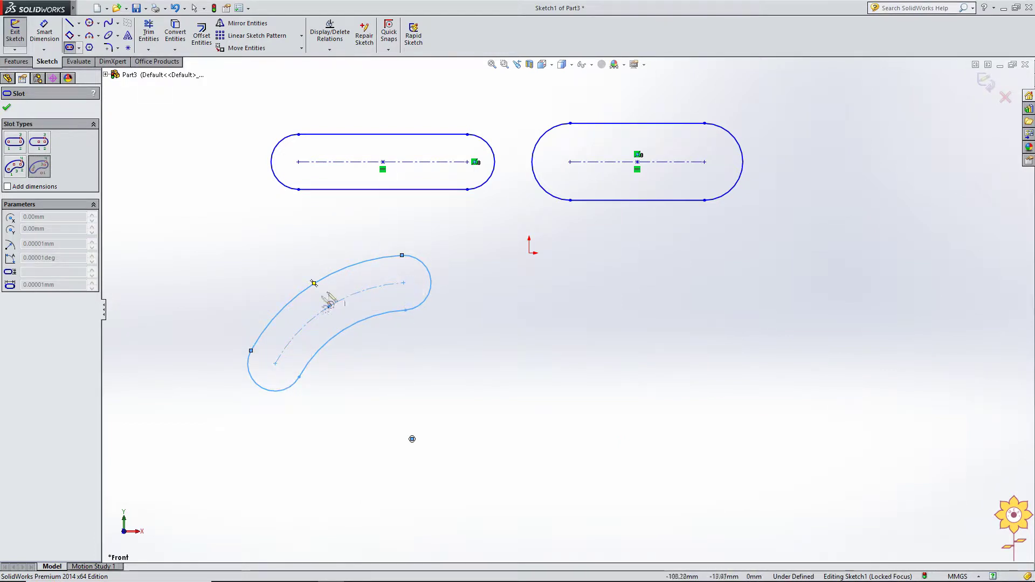
left_click(714, 434)
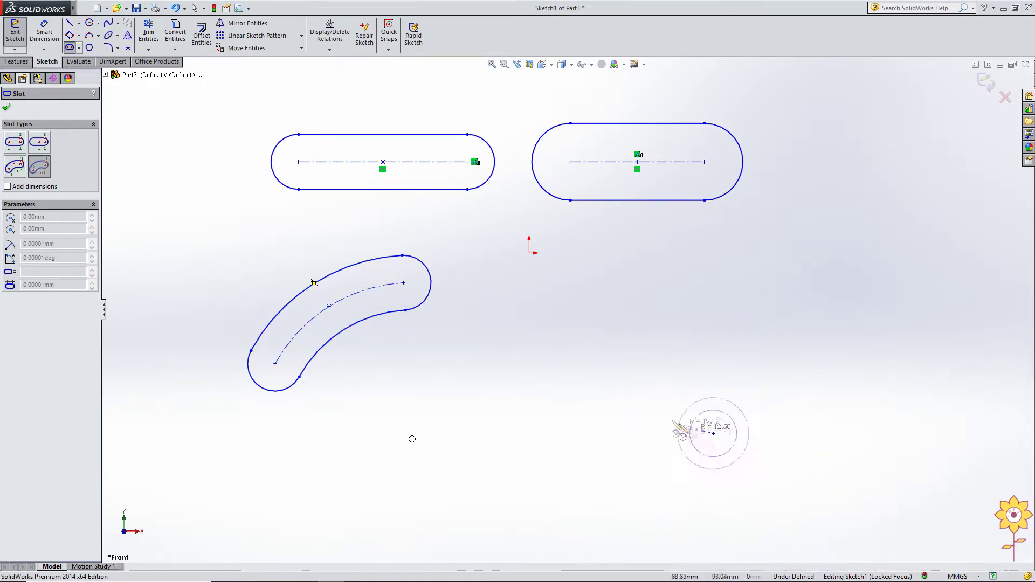
left_click(589, 343)
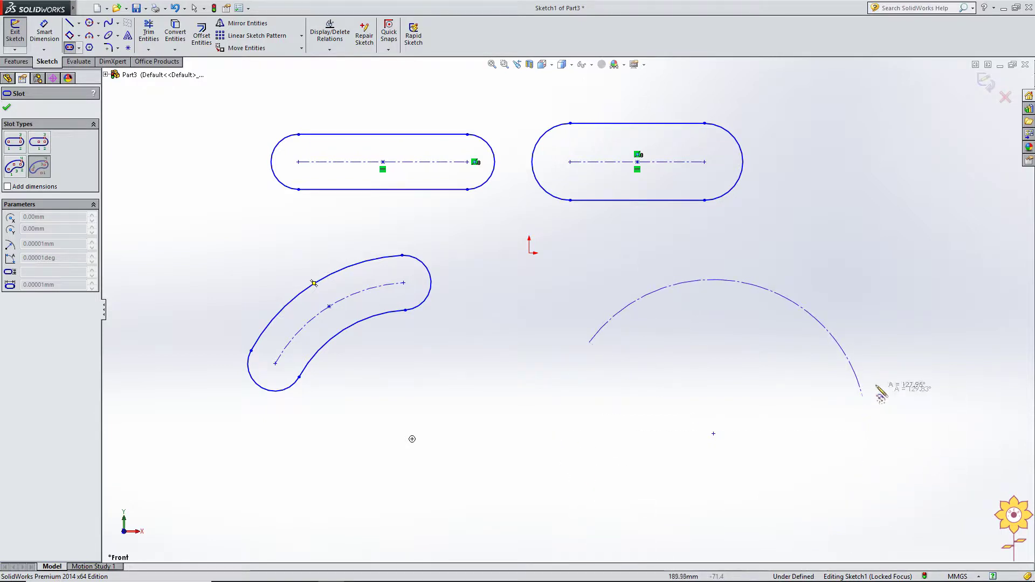
left_click(749, 284)
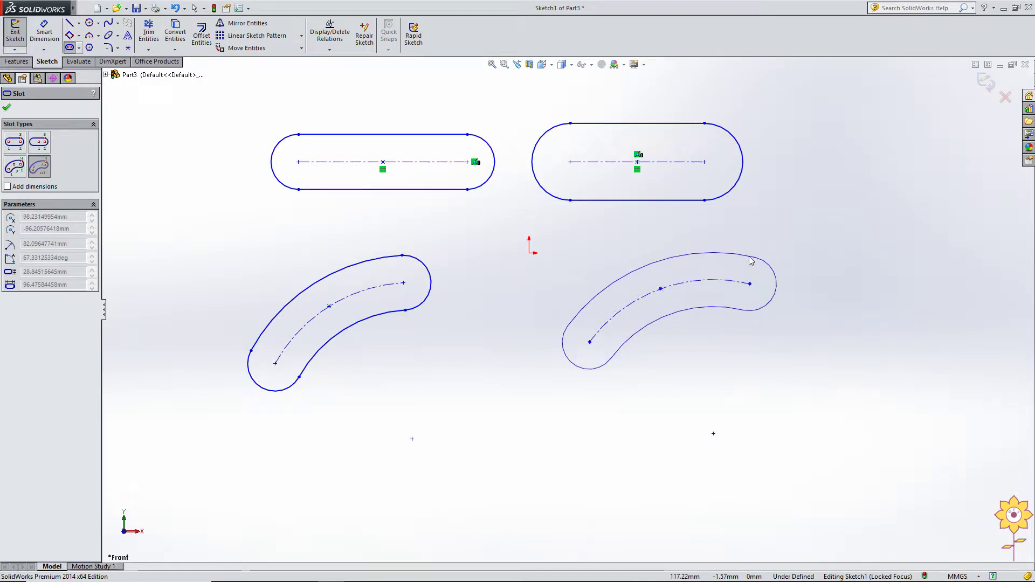
left_click(751, 261)
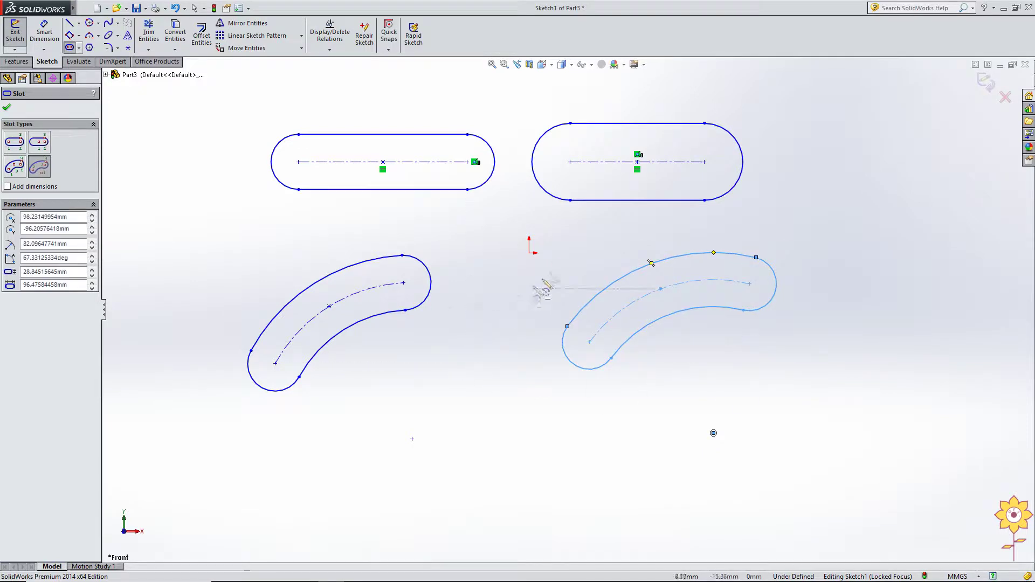
Leave the slot tool and delete all four slots from the sketch.
scroll(460, 278, "up", 1)
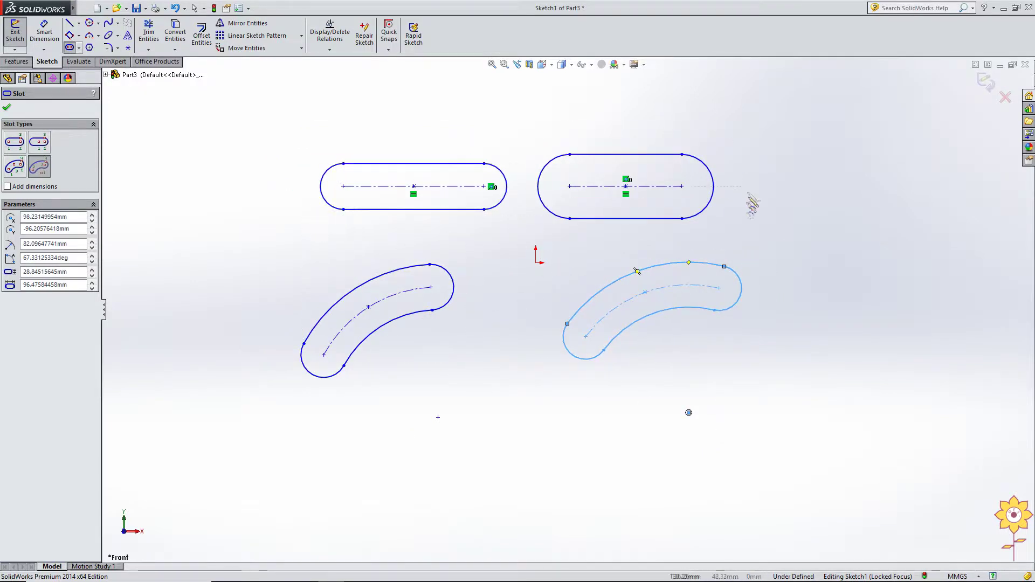
right_click(231, 193)
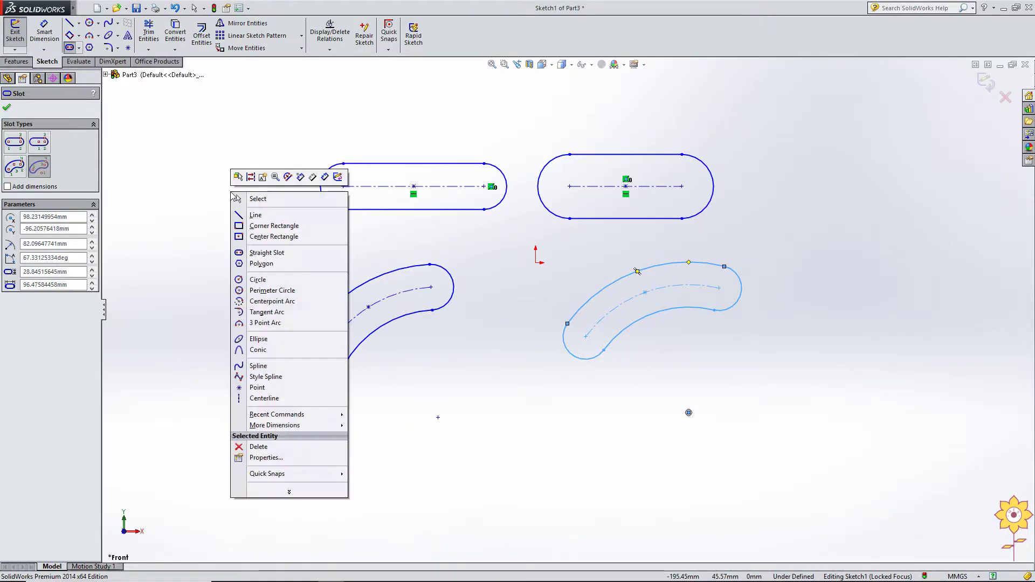
left_click(263, 200)
scroll(566, 308, "up", 2)
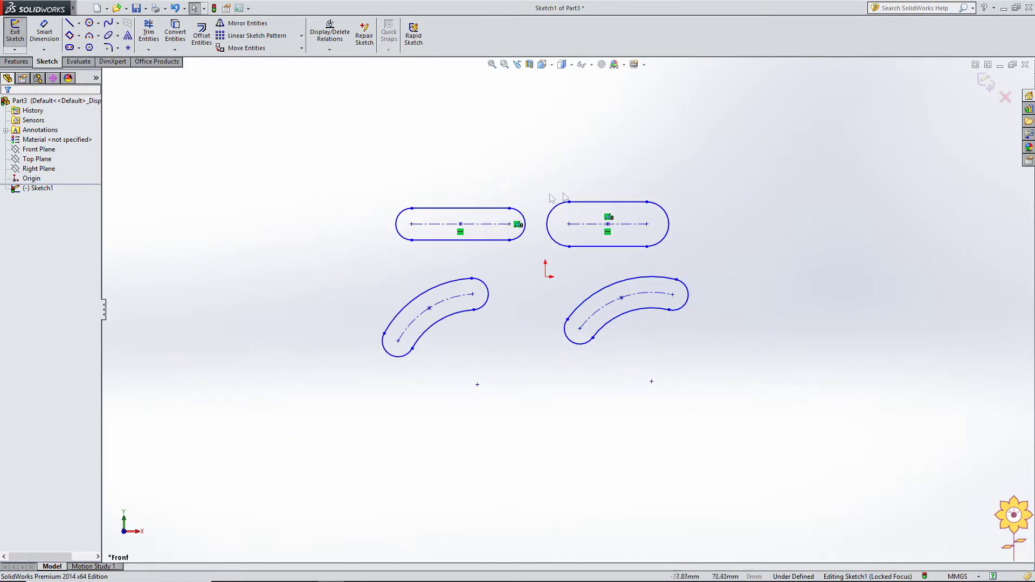
left_click_drag(232, 140, 798, 460)
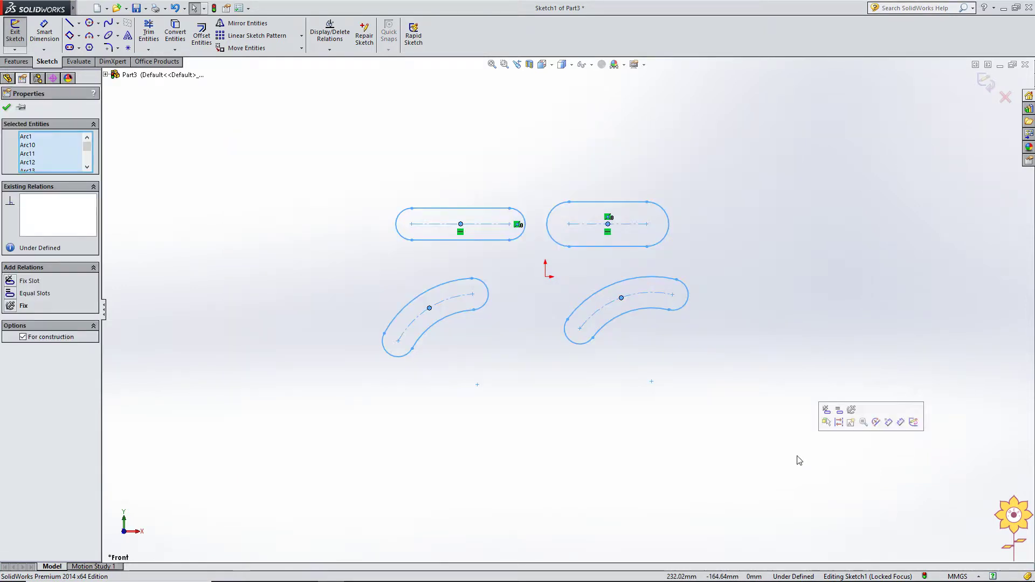
key("Delete")
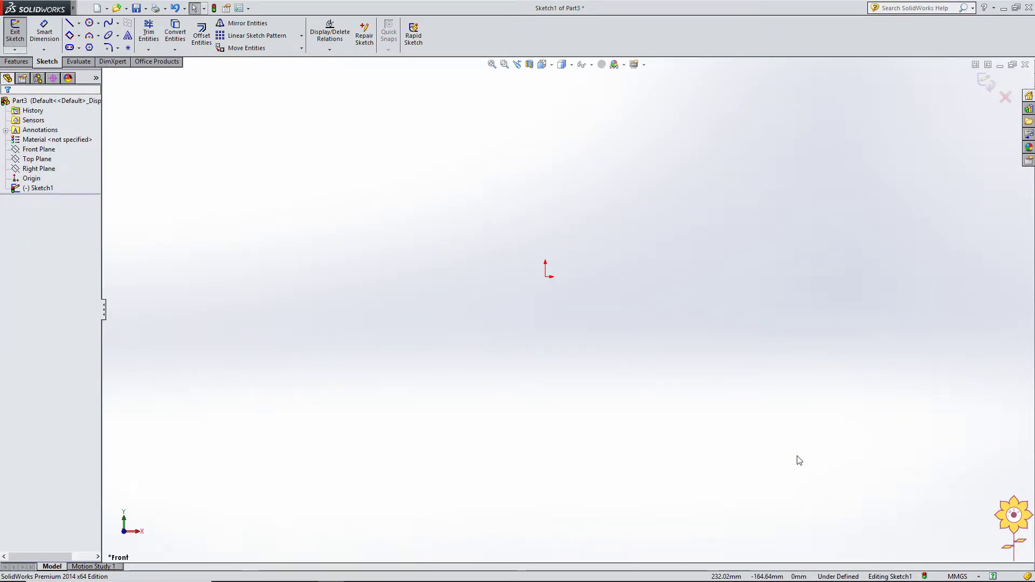
Sketch an upward-bulging 3 point arc to the left of the origin, rising towards its right end, and exit the arc tool.
left_click(98, 36)
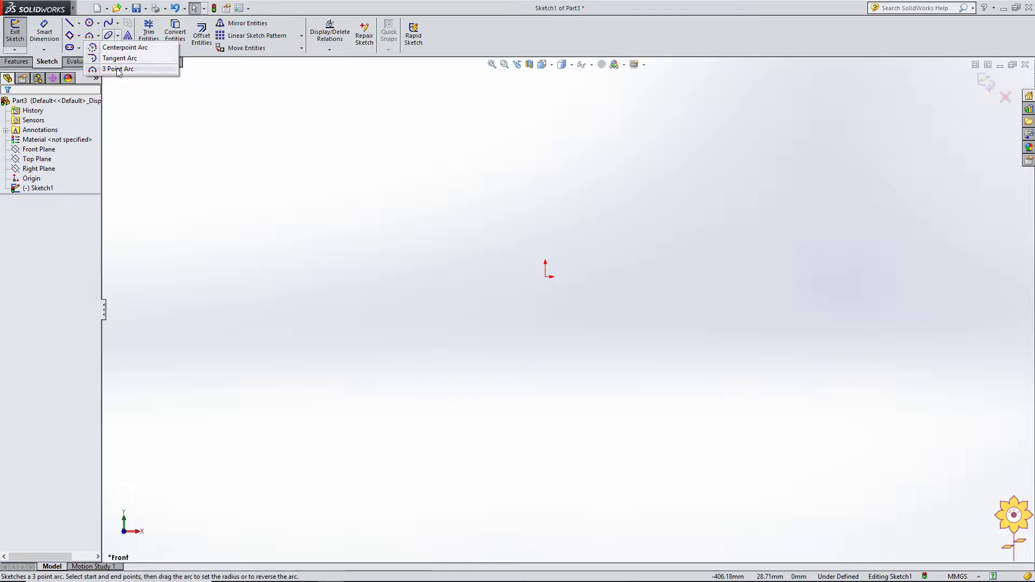
left_click(118, 69)
left_click(98, 36)
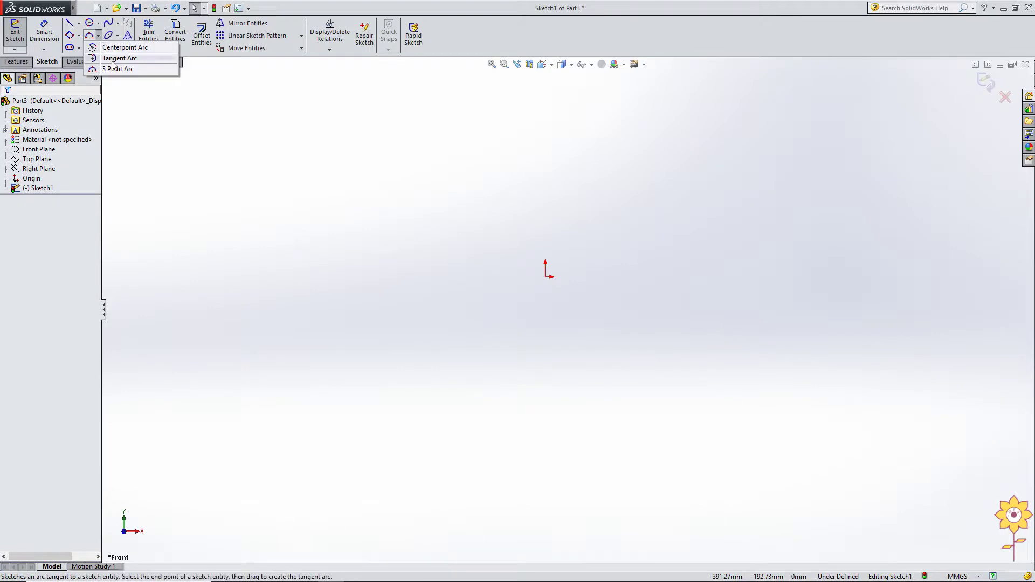
left_click(117, 58)
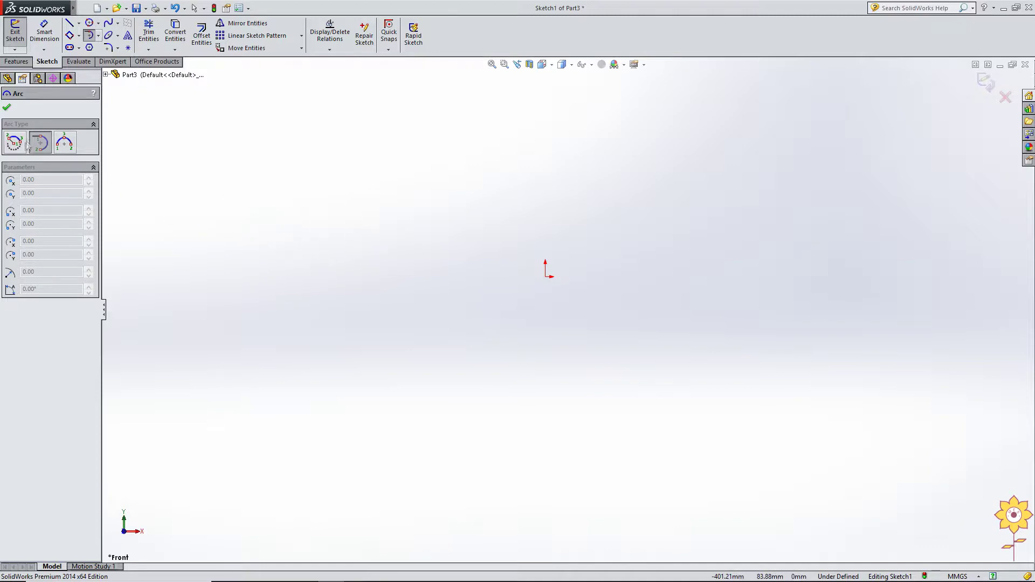
left_click(71, 146)
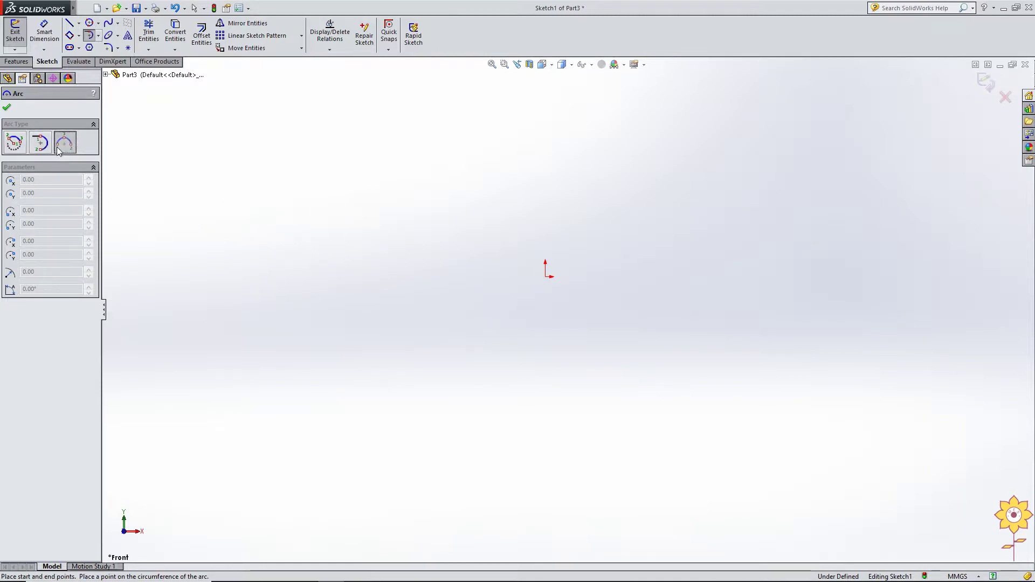
left_click(296, 316)
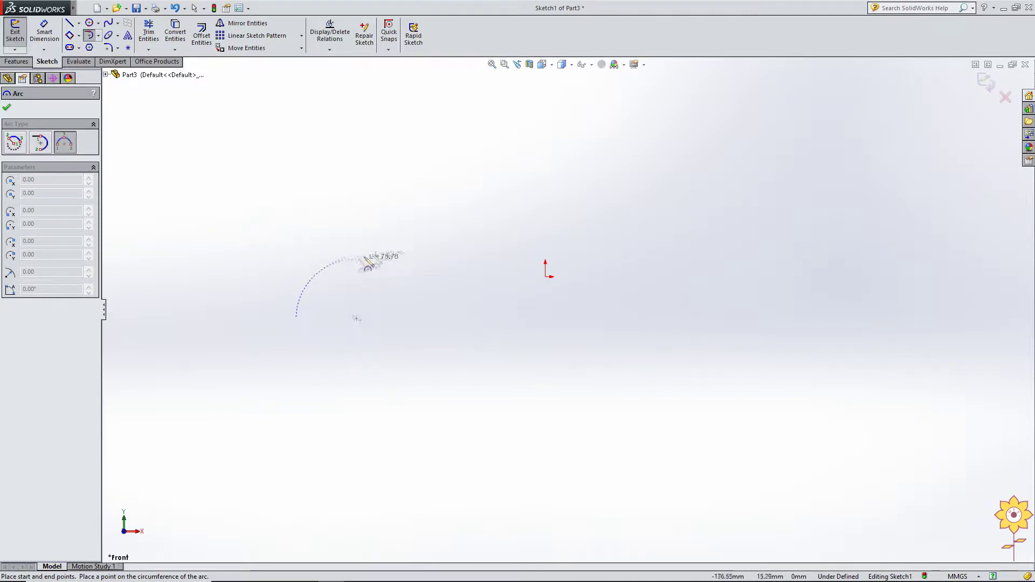
left_click(491, 232)
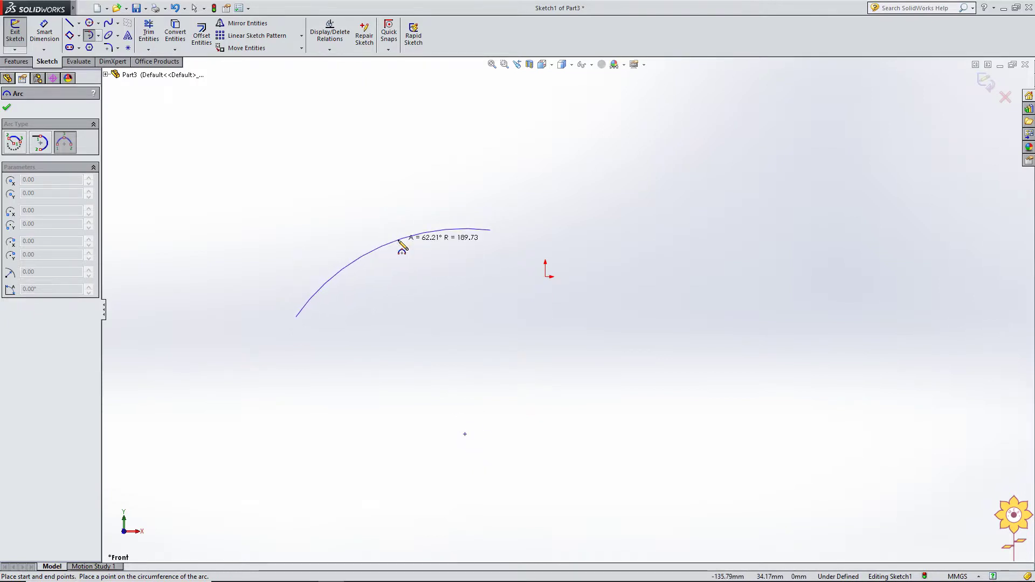
left_click(380, 252)
right_click(287, 160)
left_click(293, 158)
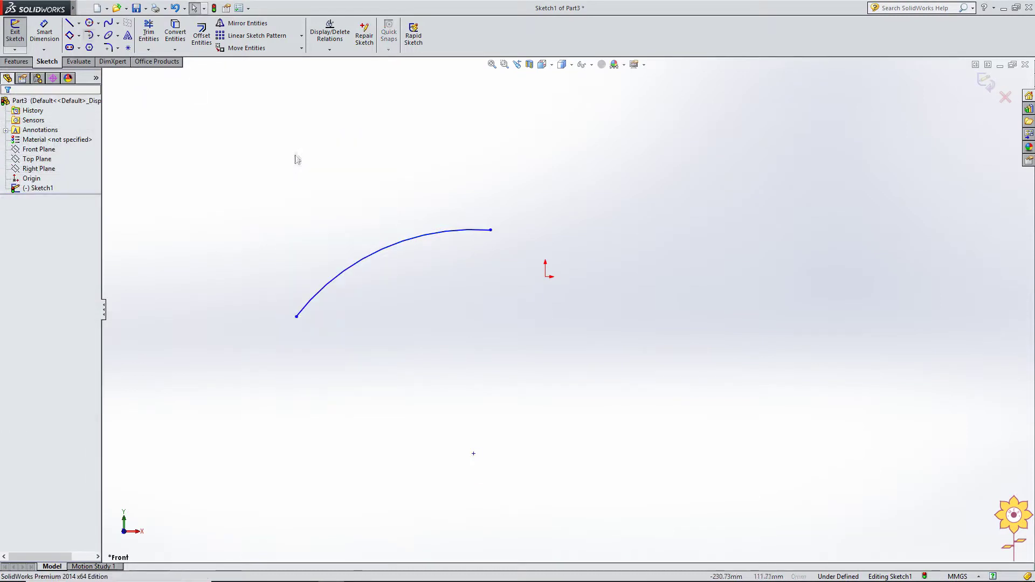
Sketch an upward-bulging centerpoint arc to the right of and below the origin, with a radius of about 140 mm and spanning about 78°.
left_click(99, 36)
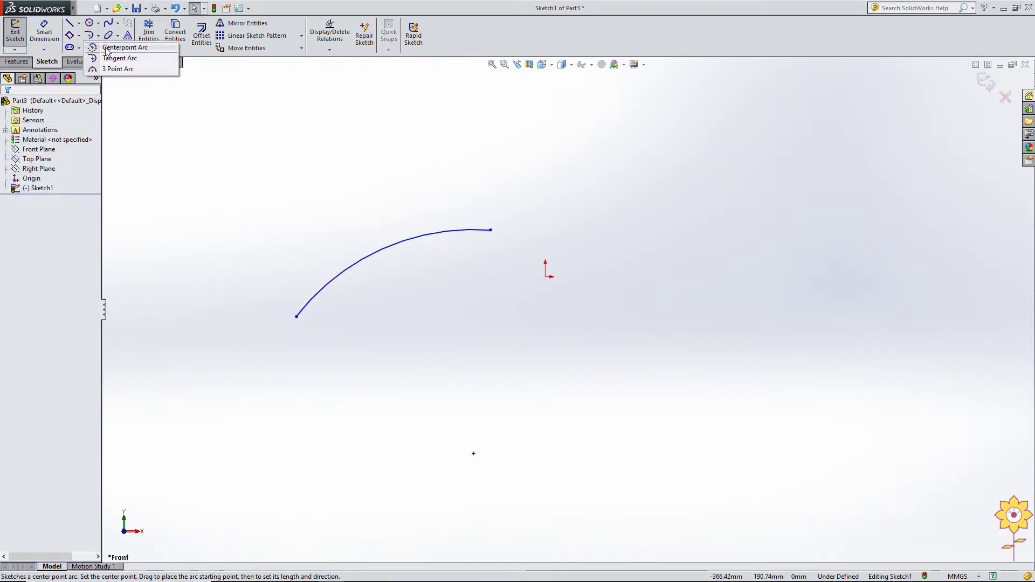
left_click(119, 47)
scroll(594, 316, "up", 3)
scroll(592, 361, "down", 4)
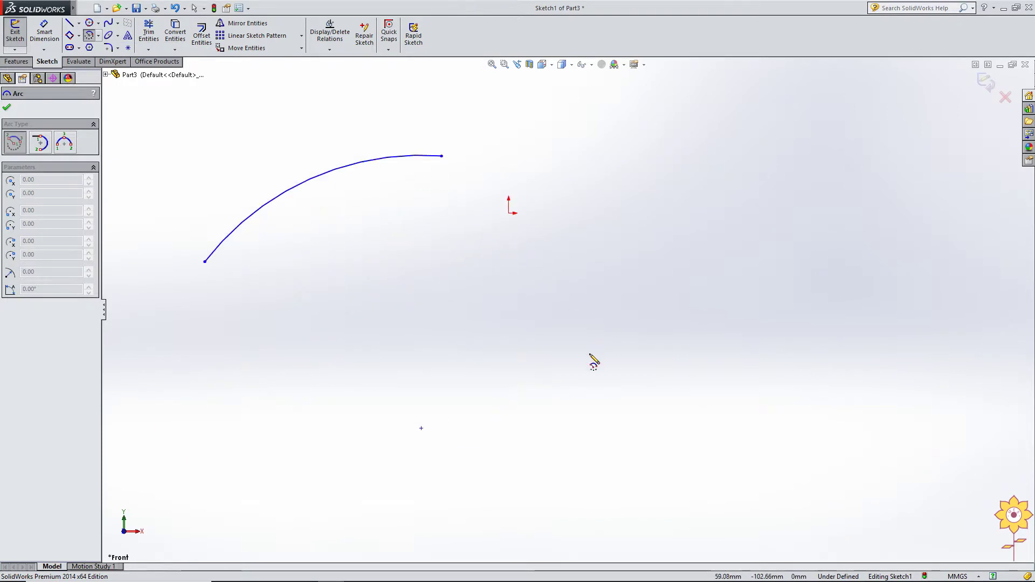
left_click(799, 373)
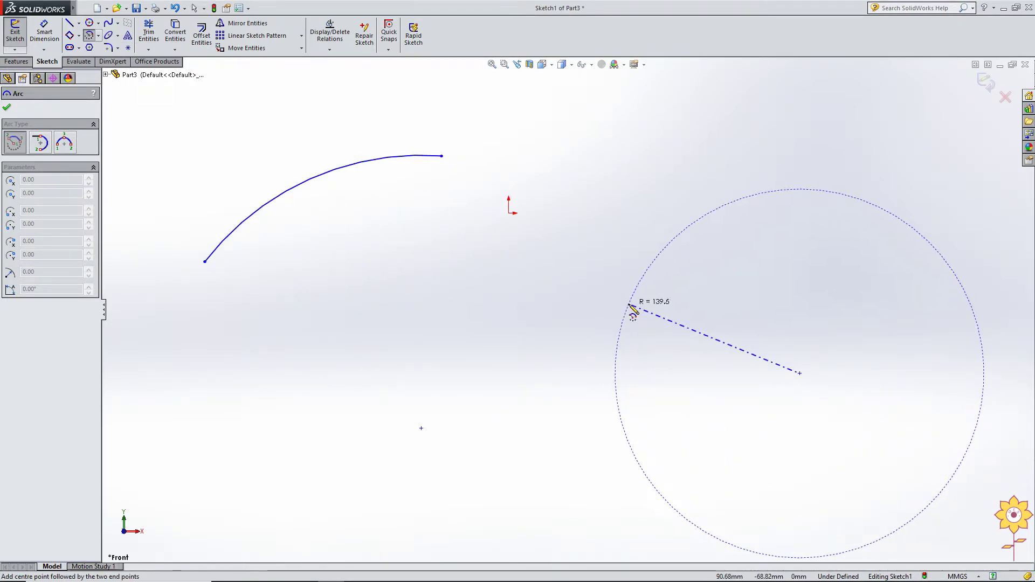
left_click(629, 306)
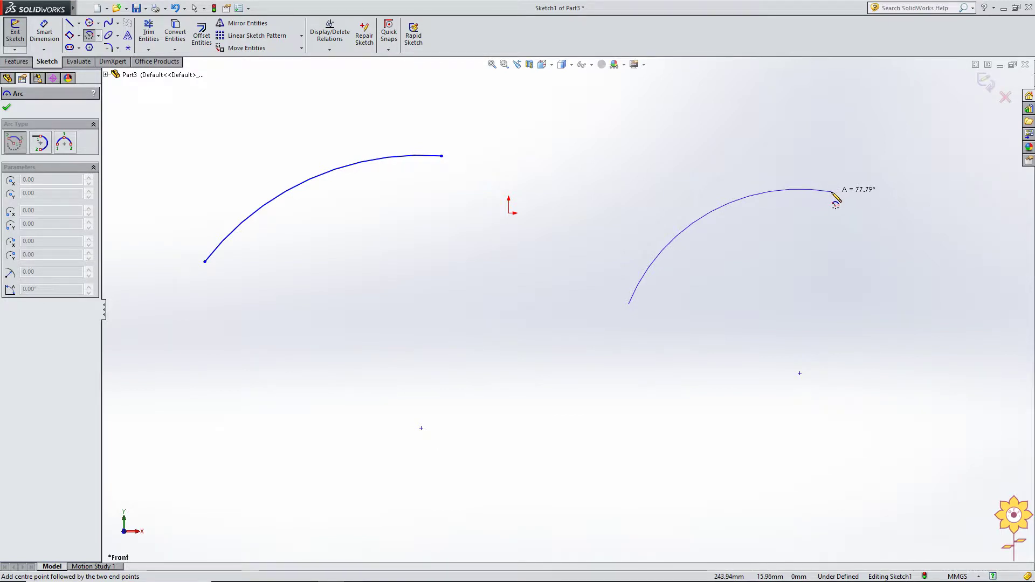
left_click(831, 192)
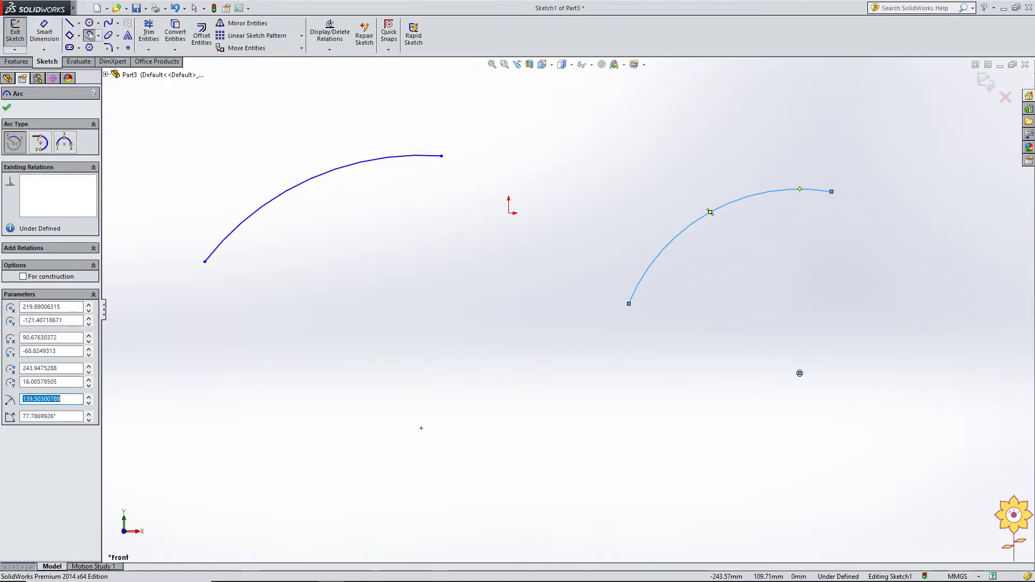
Sketch three connected tangent arcs rising in a wave from the upper end of the 3 point arc, and exit the arc tool.
left_click(41, 148)
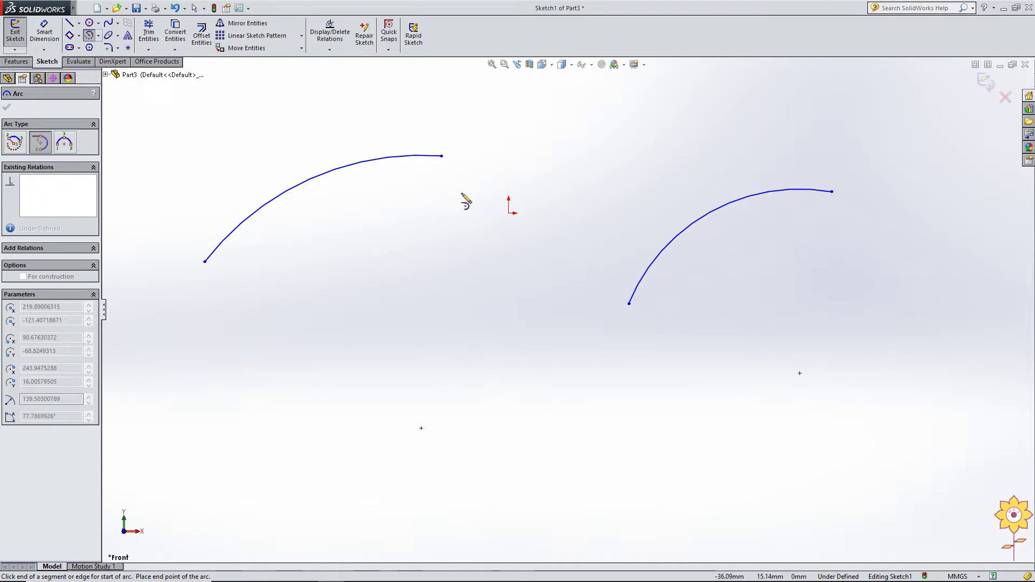
left_click(442, 156)
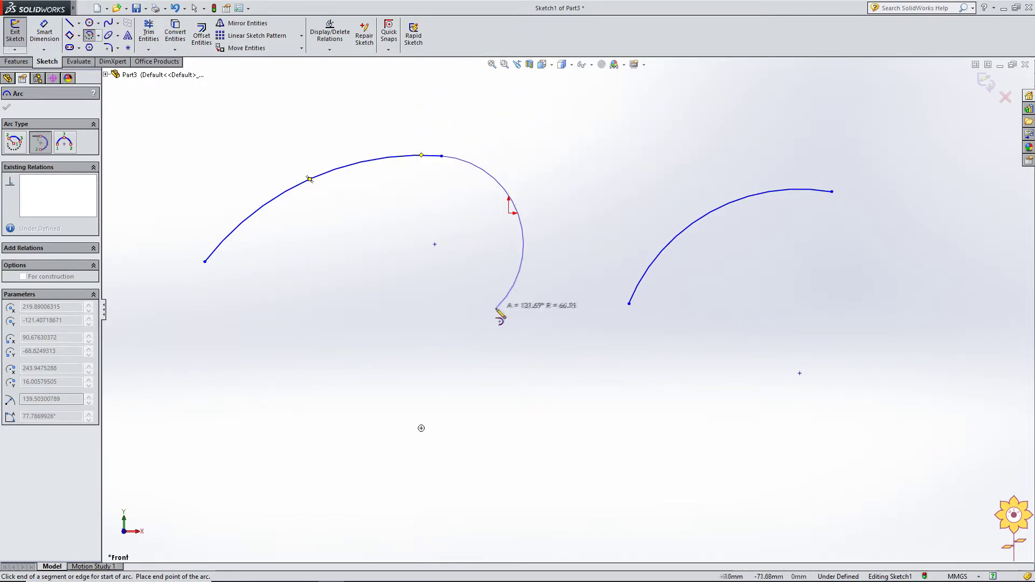
left_click(541, 94)
scroll(577, 127, "up", 4)
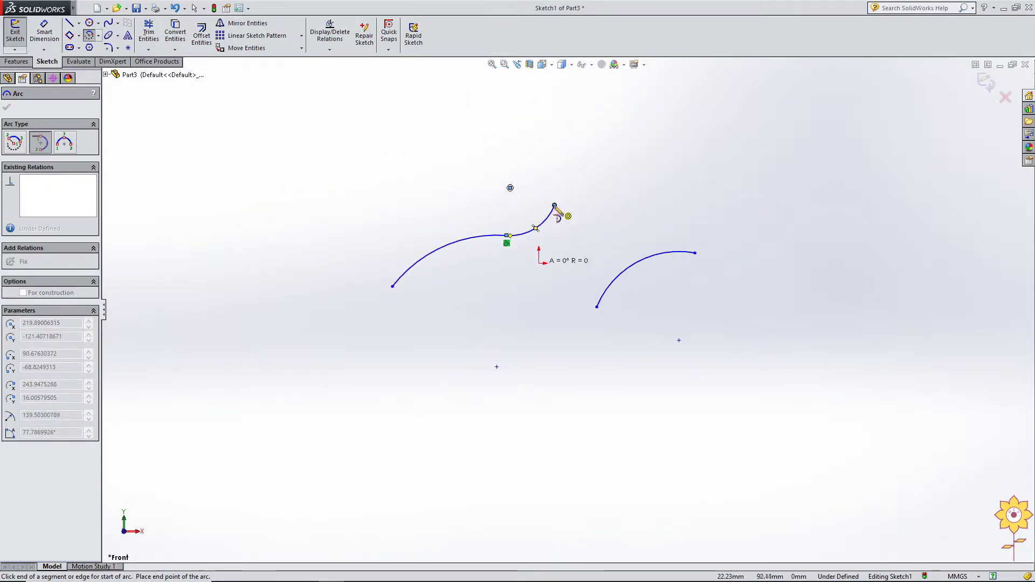
left_click(620, 169)
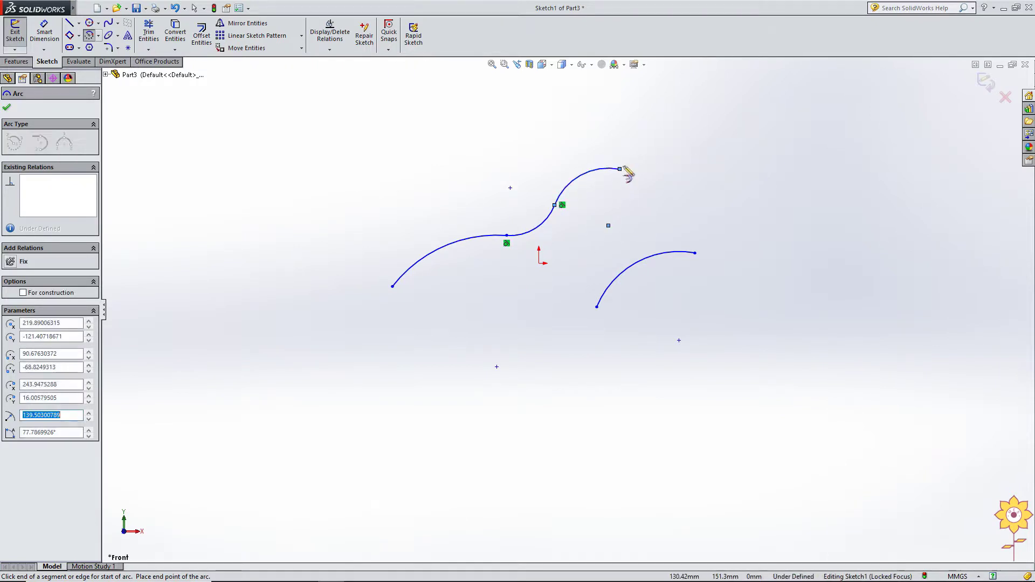
left_click(664, 125)
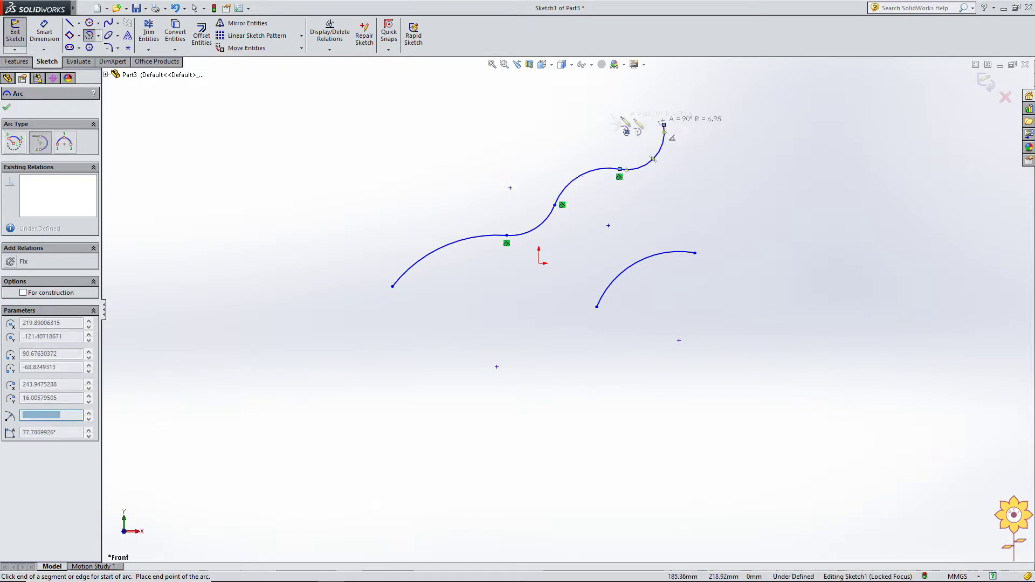
right_click(426, 97)
left_click(451, 101)
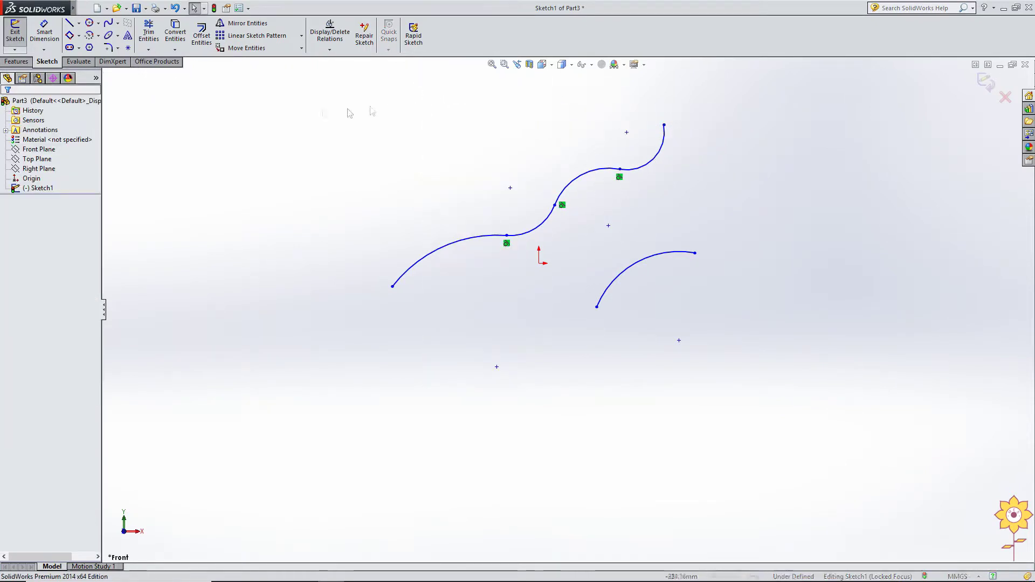
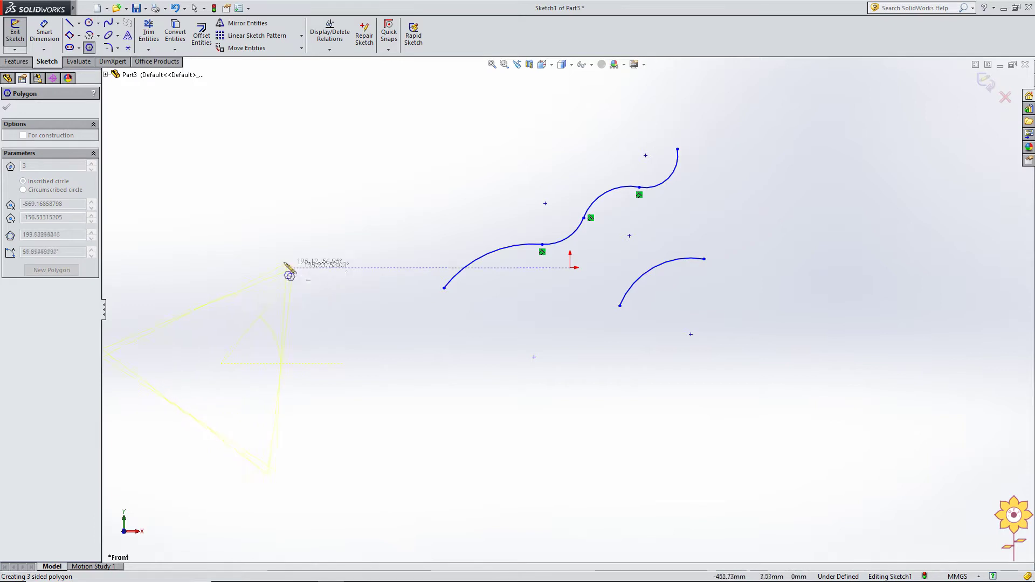
left_click(229, 235)
right_click(270, 218)
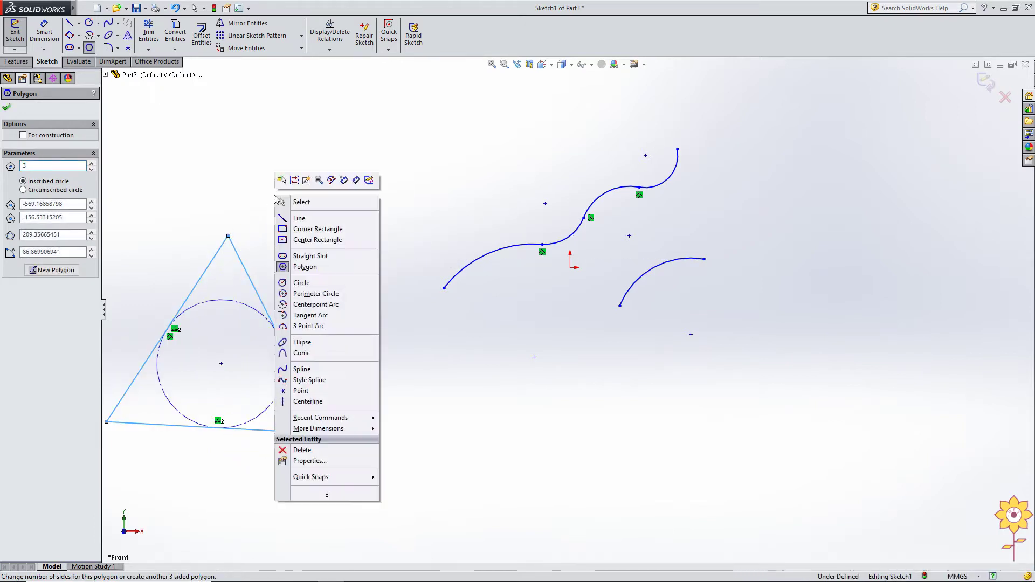
left_click(296, 201)
key("f")
scroll(323, 345, "down", 2)
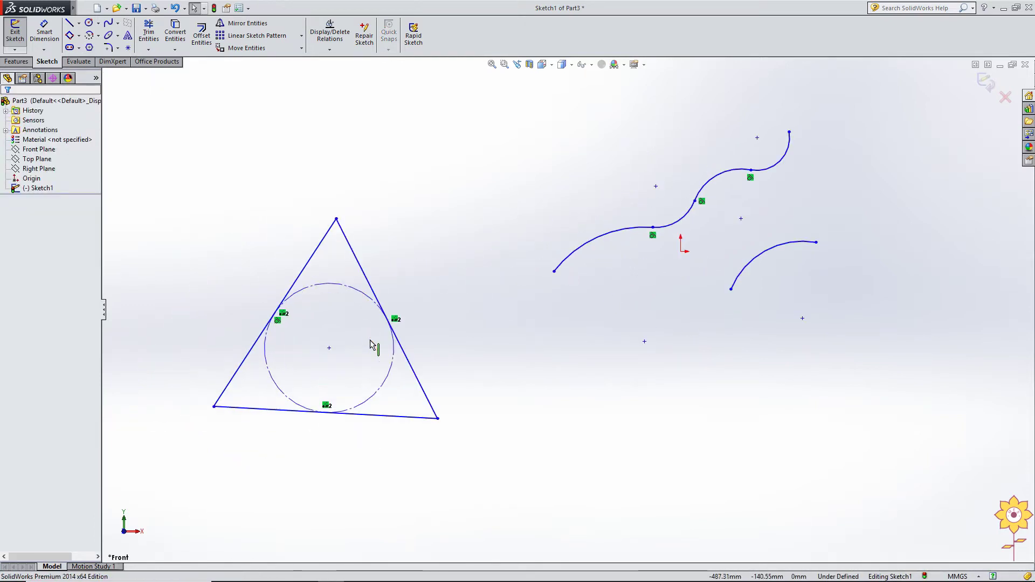
mouse_move(192, 135)
left_mouse_down()
mouse_move(368, 279)
mouse_move(506, 491)
left_mouse_up()
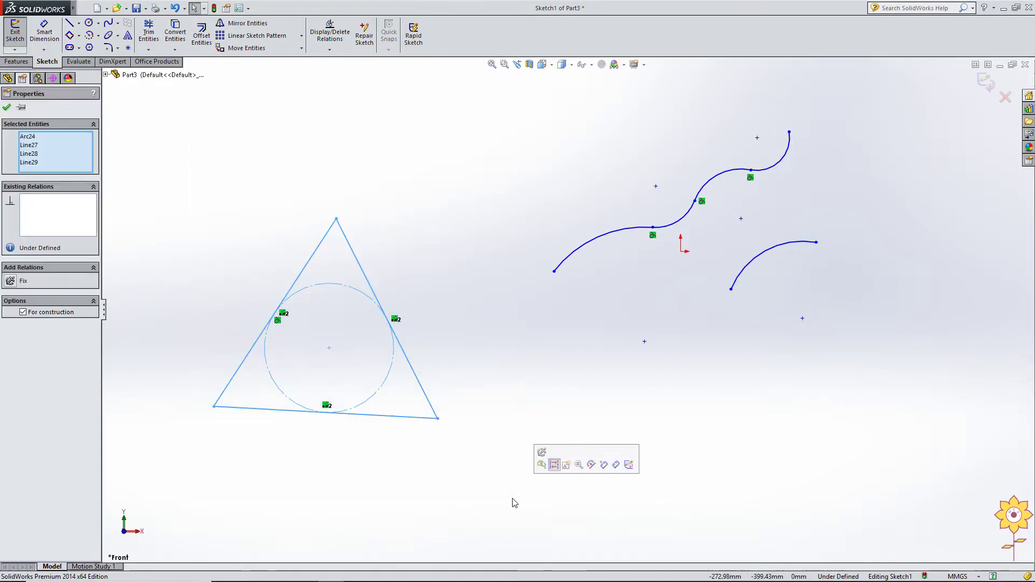
key("Delete")
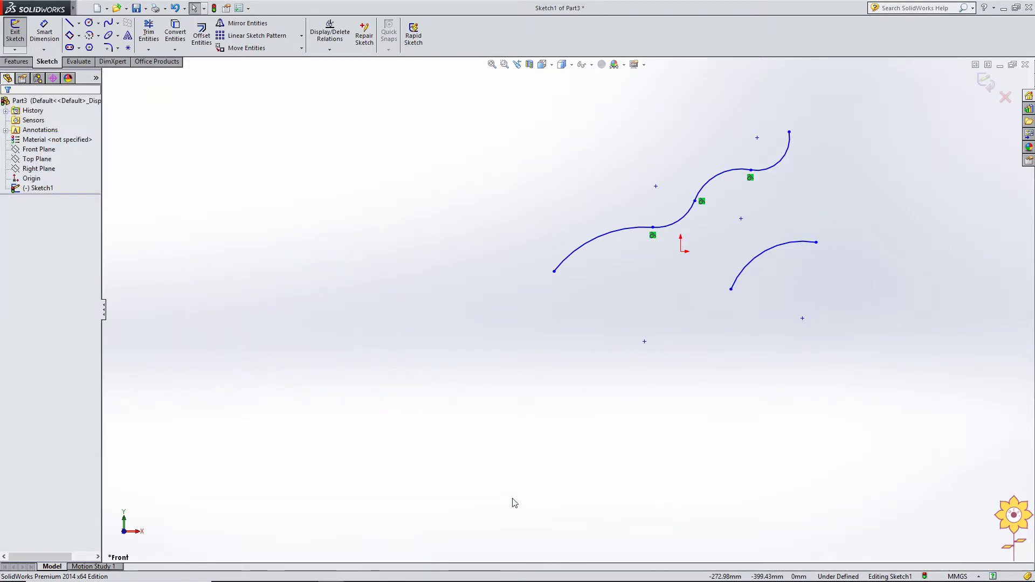
Sketch a three-sided polygon with one vertex straight up, well left of the arcs, with an inscribed circle about 123 mm in diameter.
left_click(89, 47)
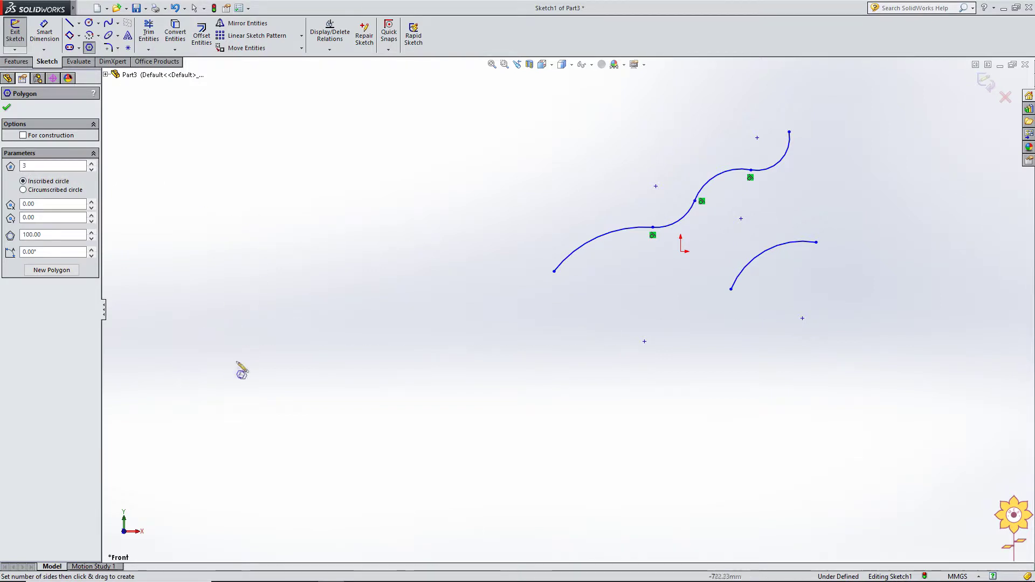
left_click_drag(261, 354, 260, 275)
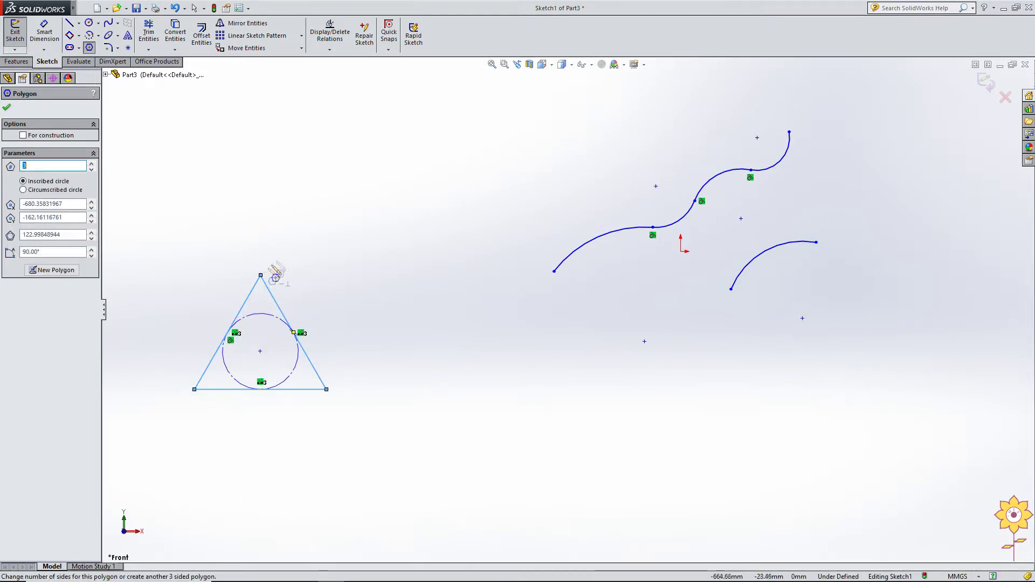
right_click(355, 237)
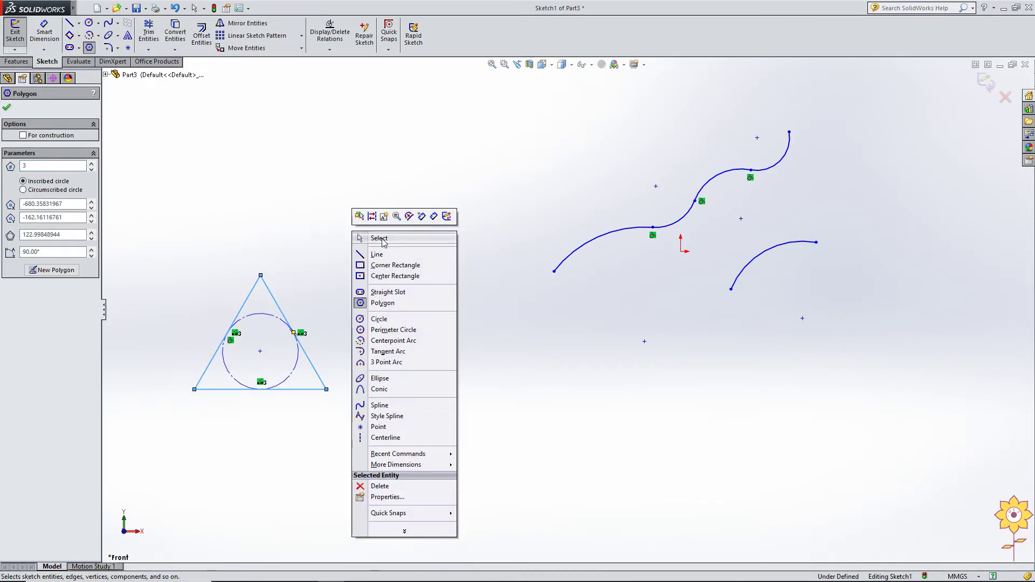
Switch the triangle's construction circle to circumscribed, back to inscribed, and to circumscribed again.
left_click(22, 195)
left_click(22, 191)
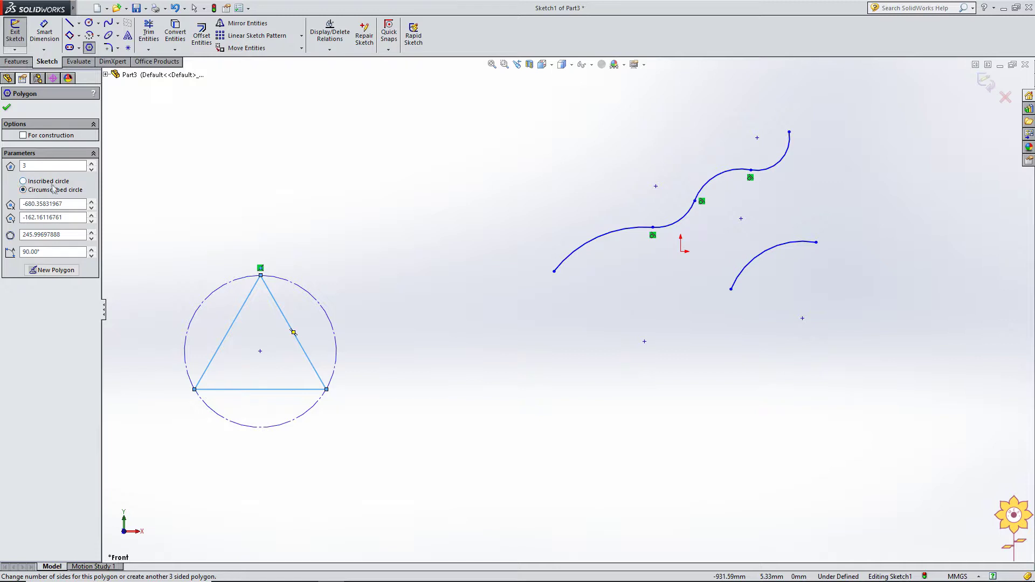
left_click(23, 181)
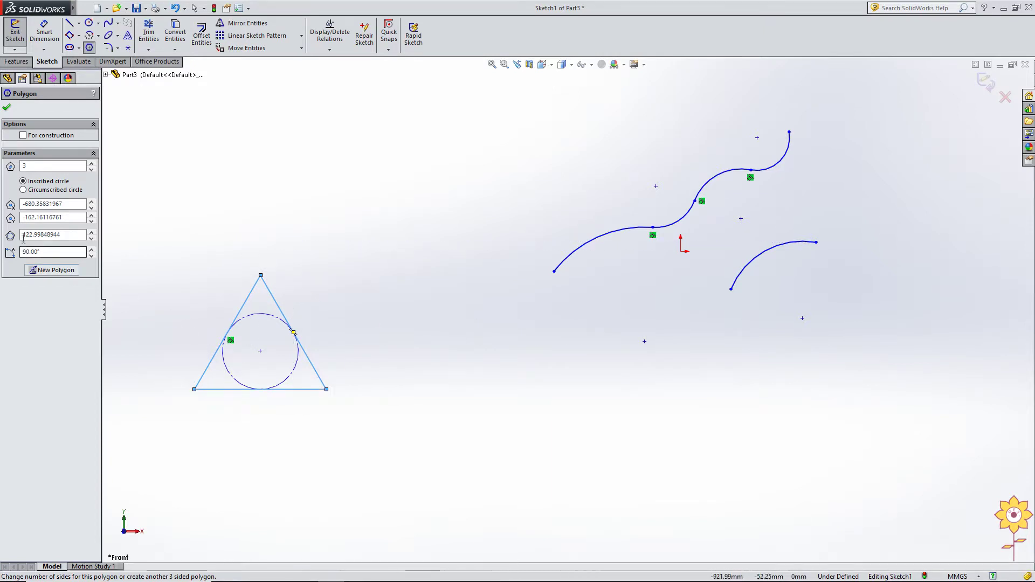
left_click(22, 190)
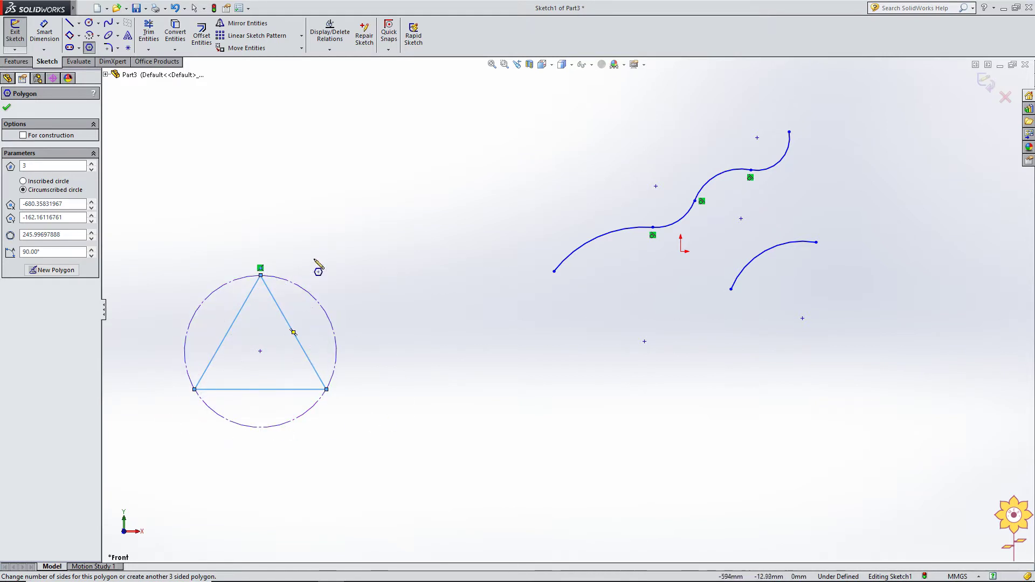
Change the polygon to 6 sides with an inscribed circle, and exit the Polygon tool.
left_click(25, 165)
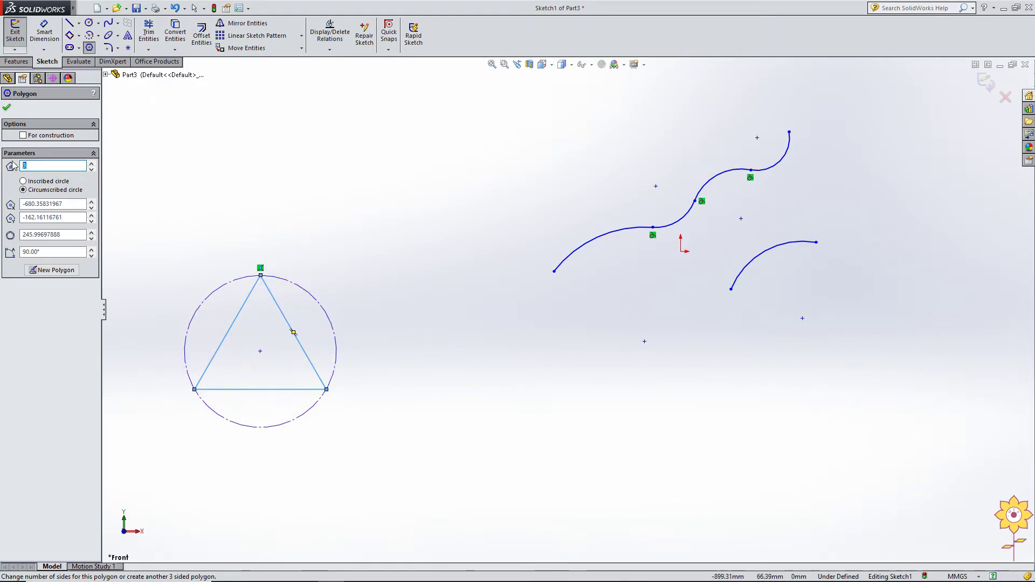
type("6")
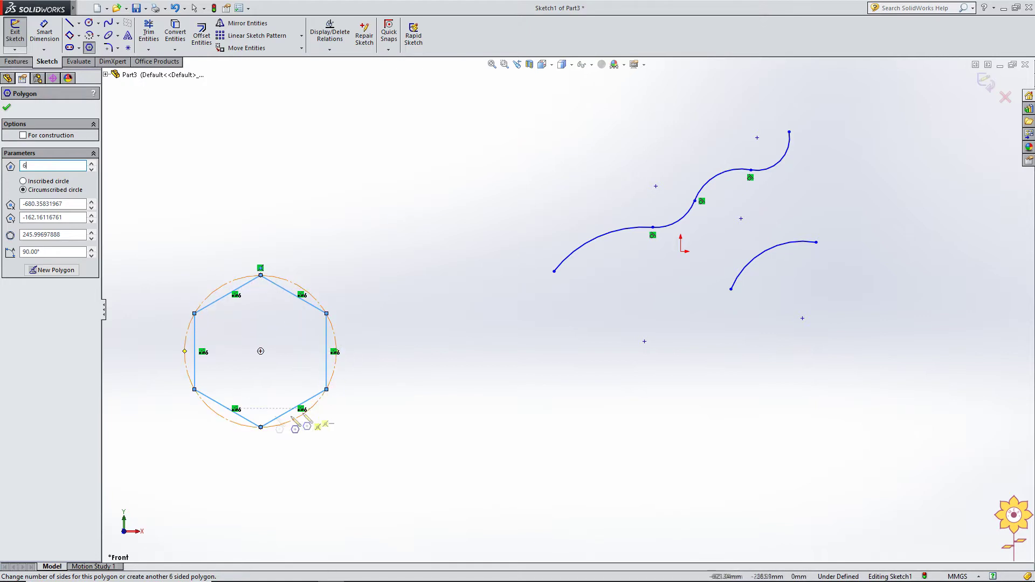
left_click(23, 182)
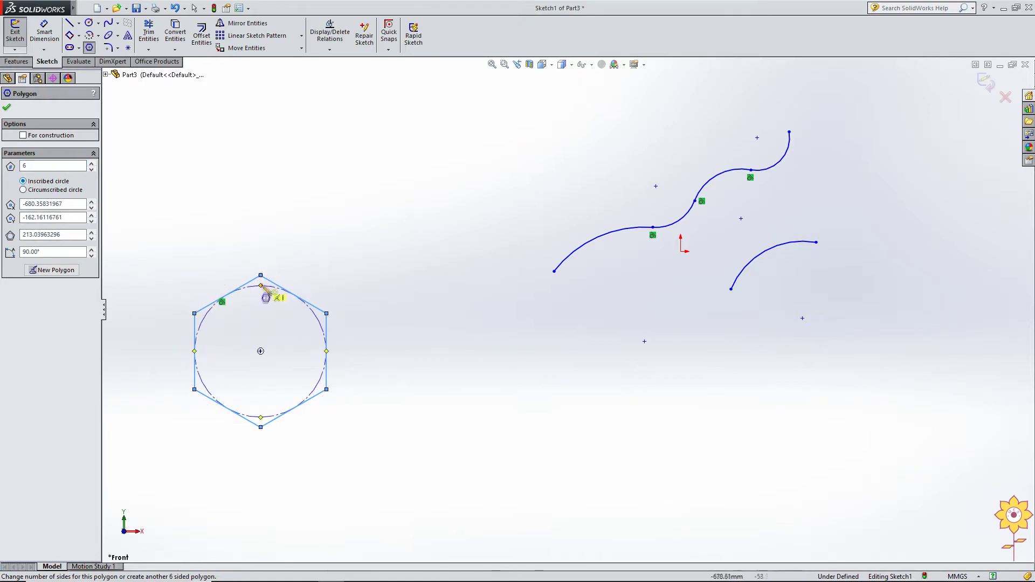
left_click(6, 107)
right_click(203, 134)
left_click(218, 139)
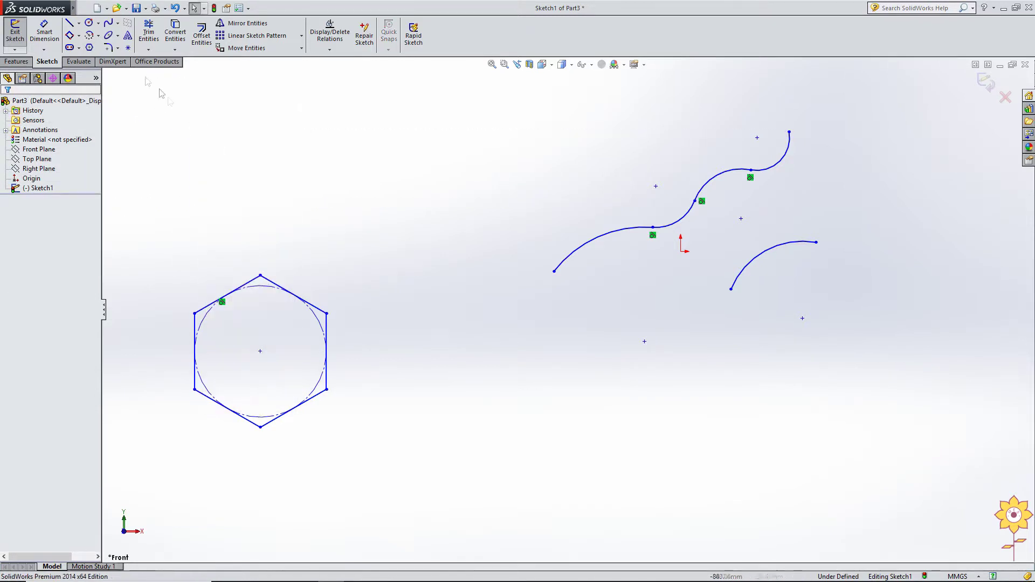
left_click(117, 24)
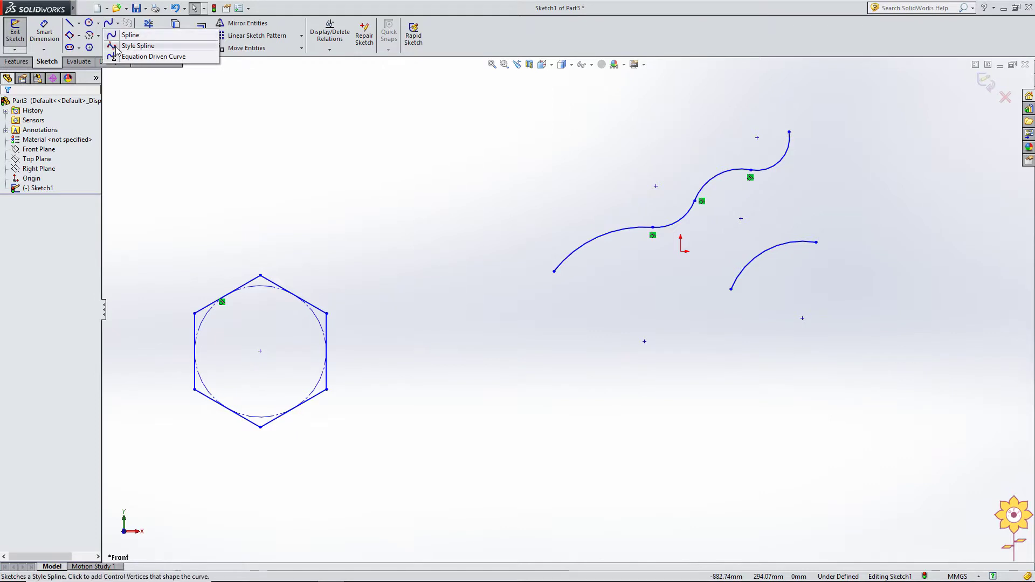
left_click(107, 25)
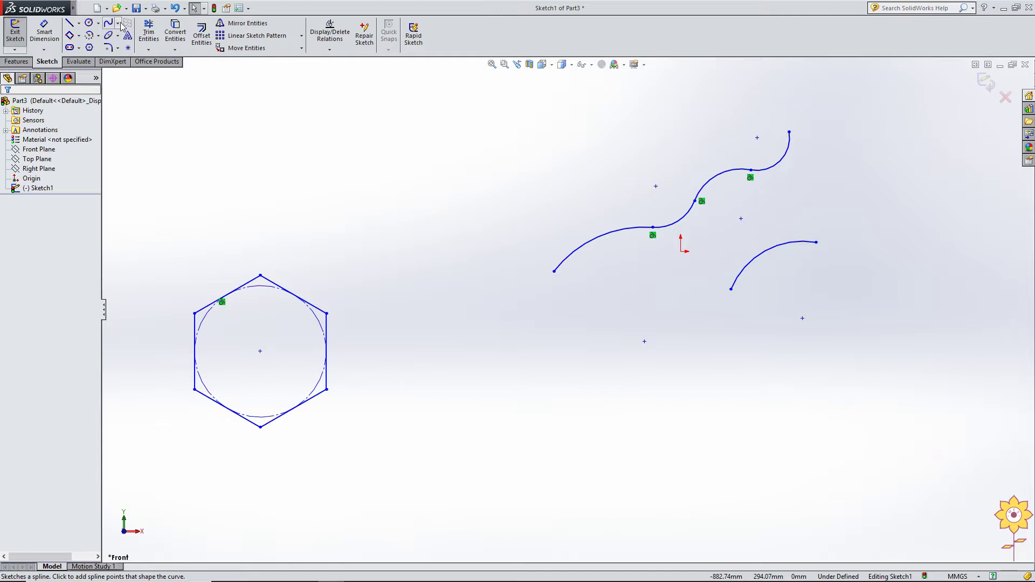
left_click(119, 23)
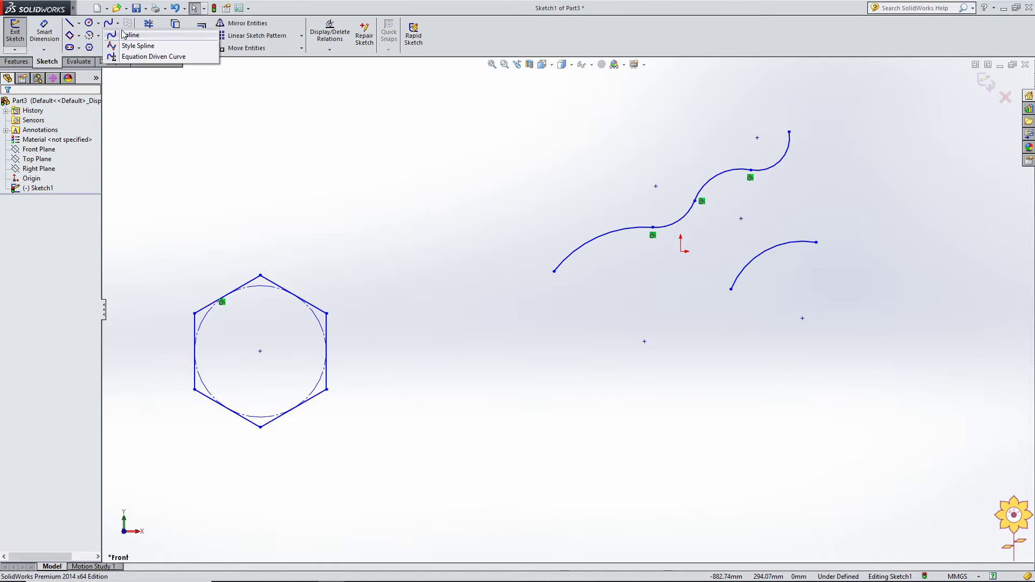
left_click(282, 115)
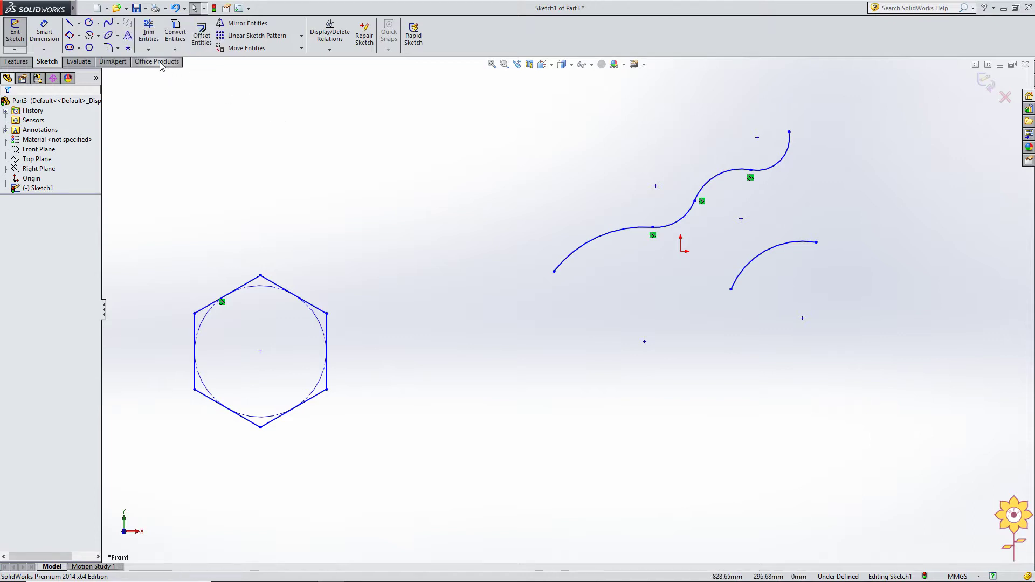
Sketch a wavy open spline through eight points above the hexagon and well left of the arcs, and exit the Spline tool.
left_click(107, 24)
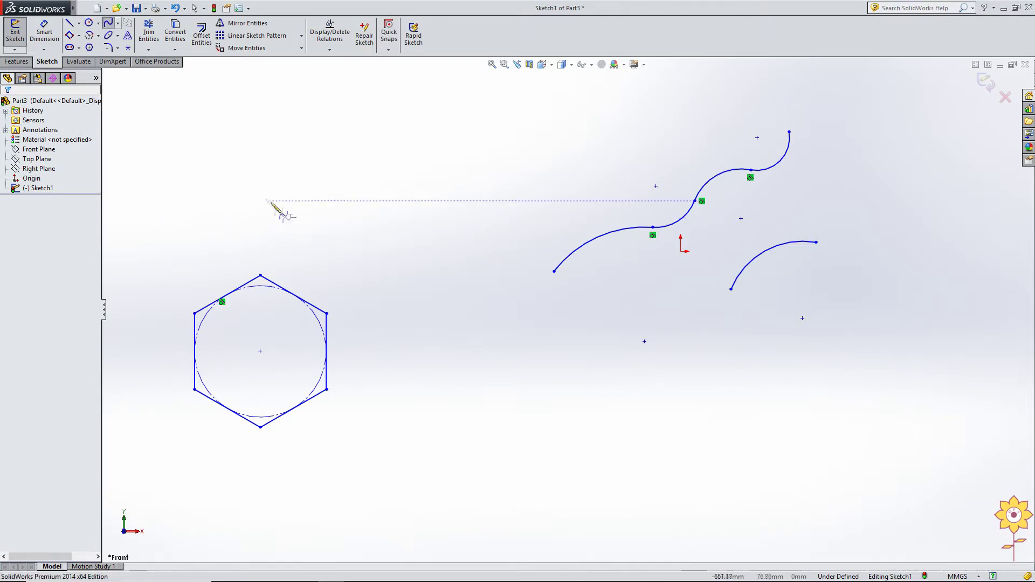
key("z")
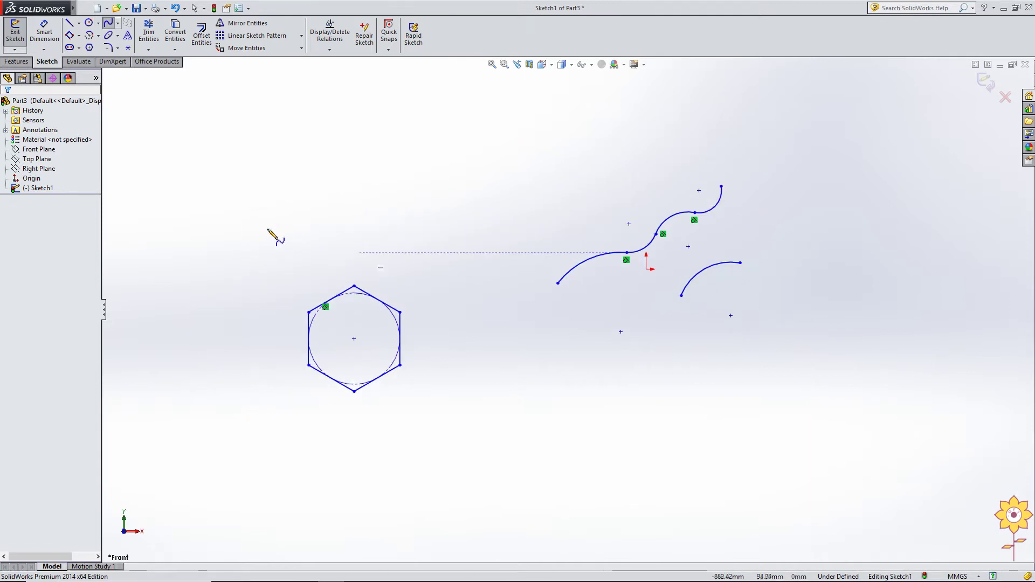
left_click(110, 26)
left_click(156, 219)
left_click(204, 165)
left_click(279, 200)
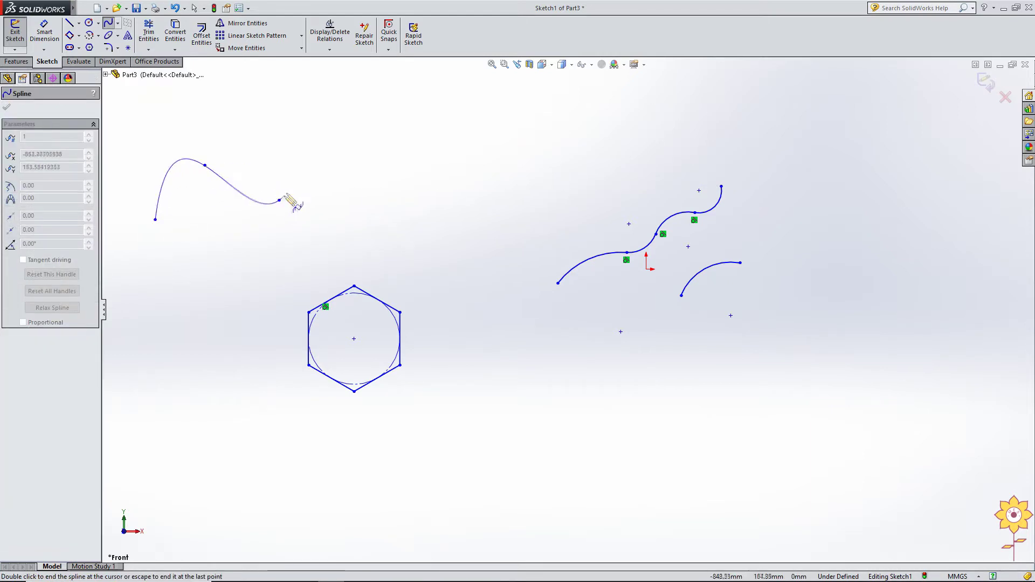
left_click(336, 141)
left_click(418, 167)
left_click(451, 133)
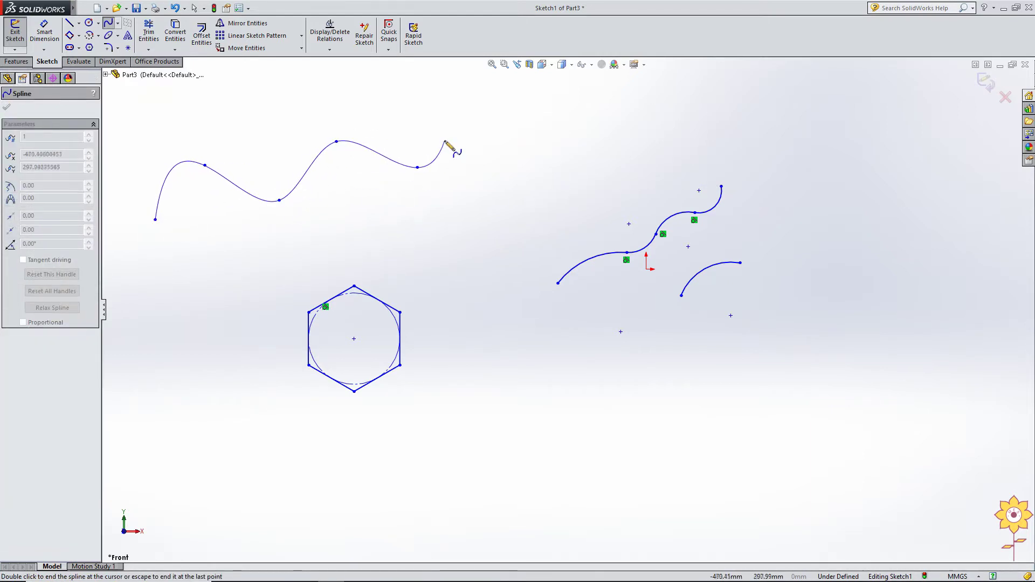
left_click(490, 156)
left_click(519, 138)
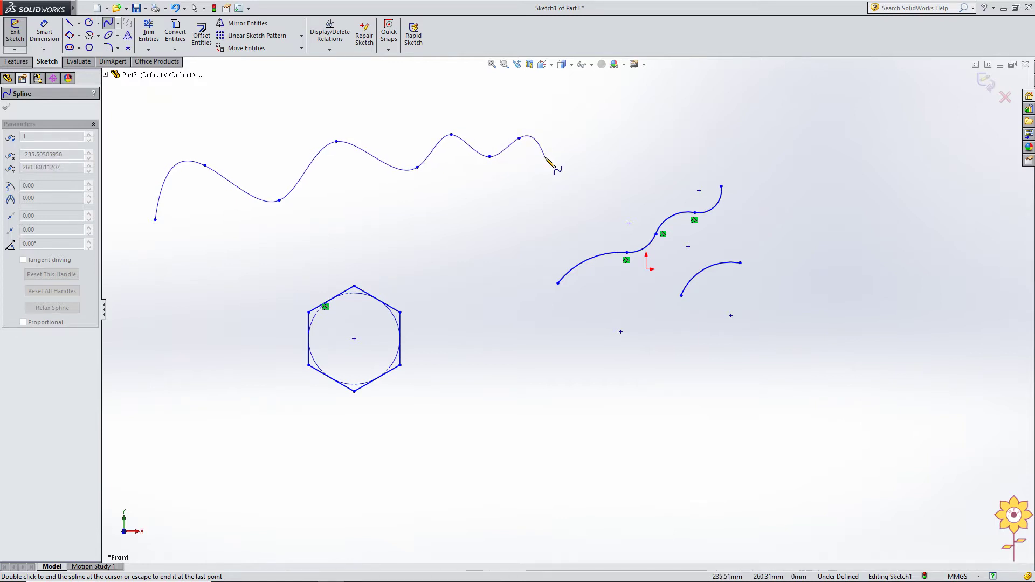
right_click(560, 127)
left_click(590, 134)
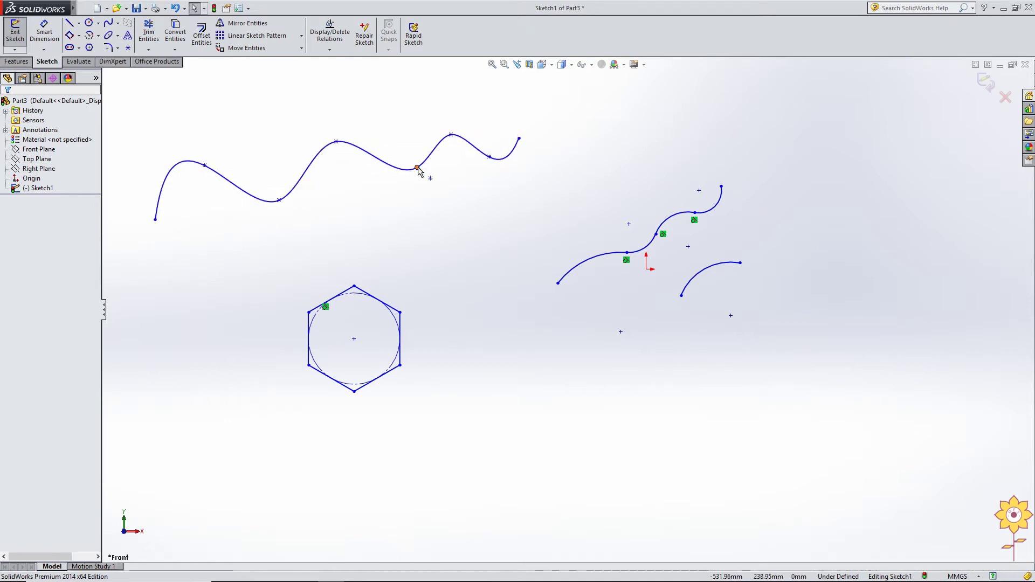
Reshape the spline by lowering its second and fourth points and raising the fifth point into a high peak.
left_click_drag(338, 141, 337, 170)
left_click(296, 147)
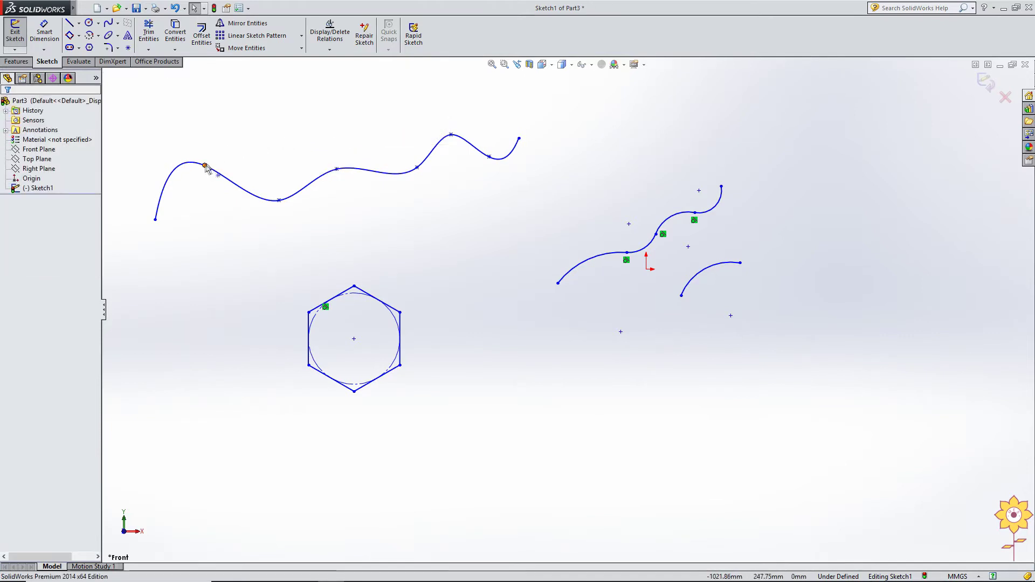
left_click_drag(204, 165, 242, 229)
left_click(422, 203)
left_click_drag(417, 168, 387, 82)
left_click(319, 135)
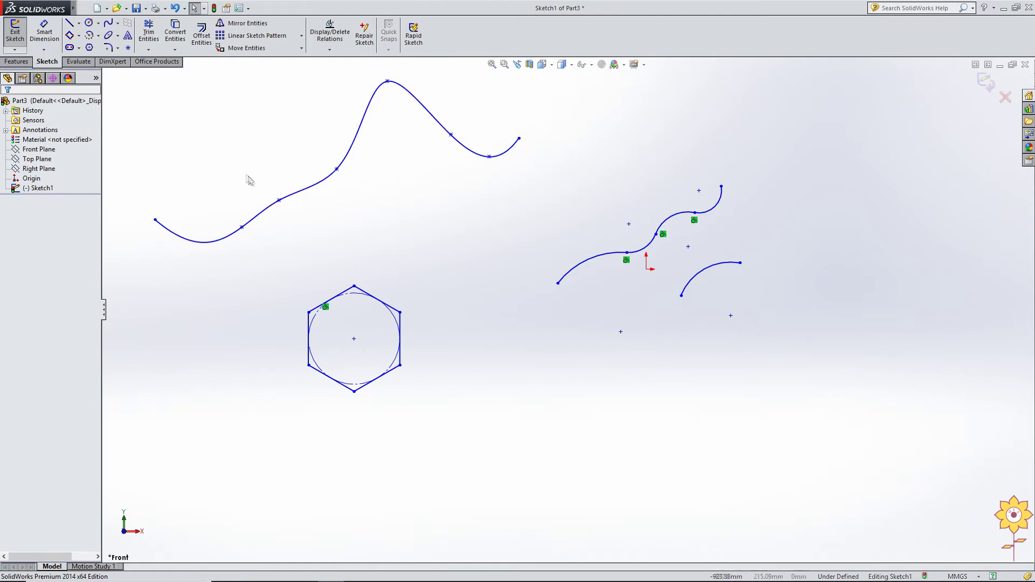
Delete the spline, the hexagon and all the arcs from the sketch.
key("z")
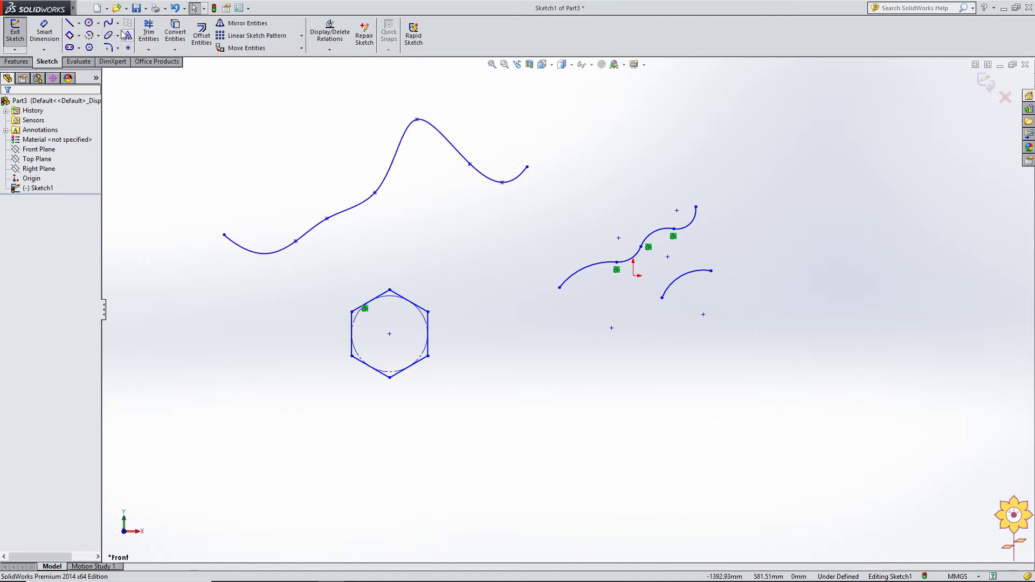
mouse_move(239, 113)
left_mouse_down()
mouse_move(757, 322)
mouse_move(794, 374)
left_mouse_up()
key("z")
key("Delete")
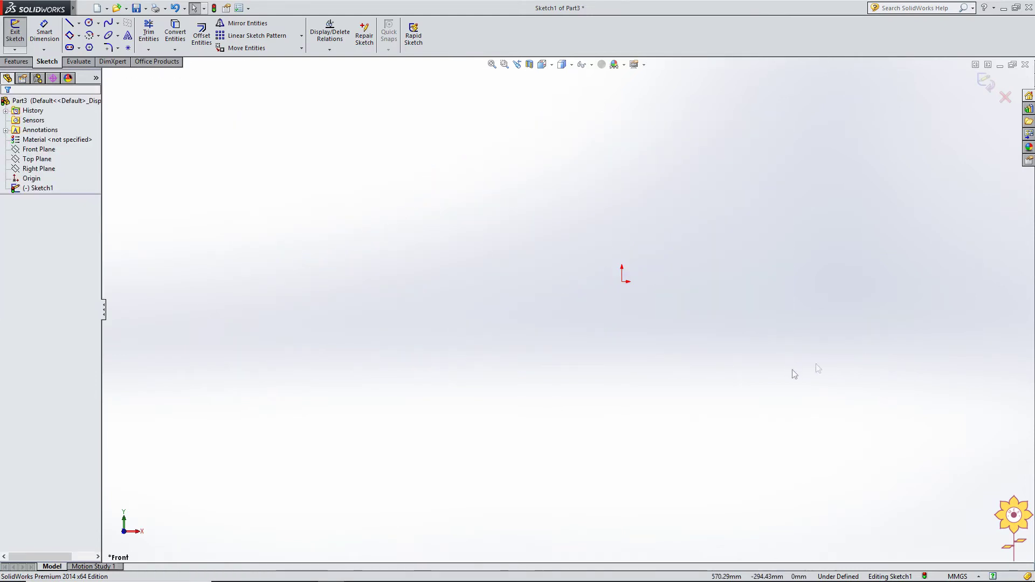
Sketch a flat horizontal ellipse left of the origin with a major radius of about 450 mm, and exit the Ellipse tool.
left_click(118, 37)
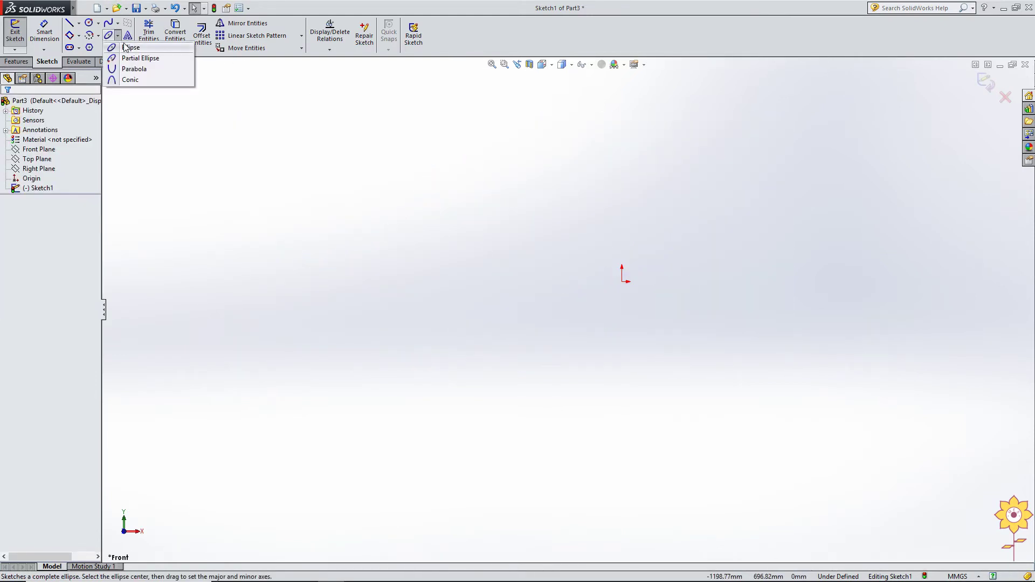
left_click(127, 48)
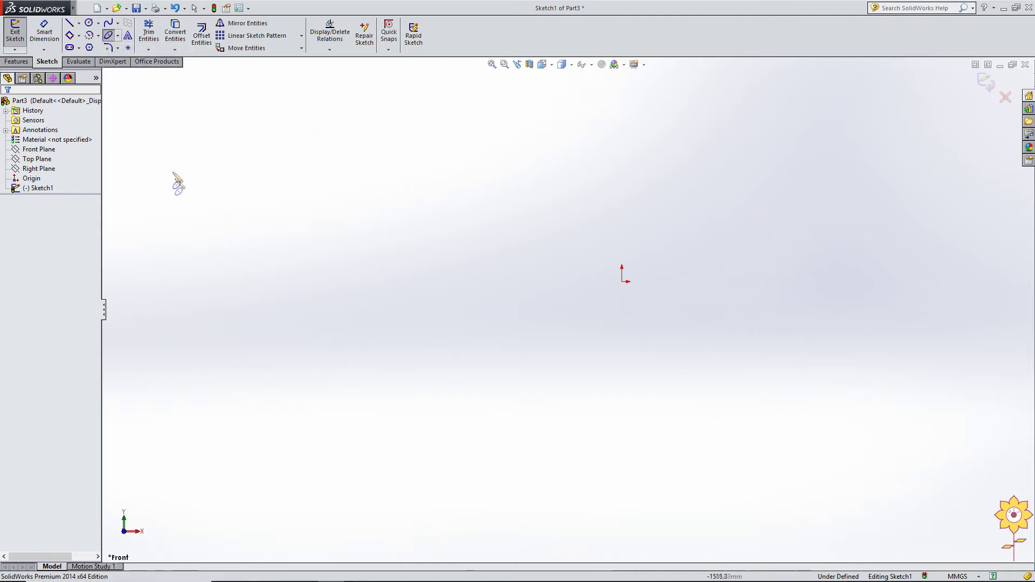
left_click(352, 250)
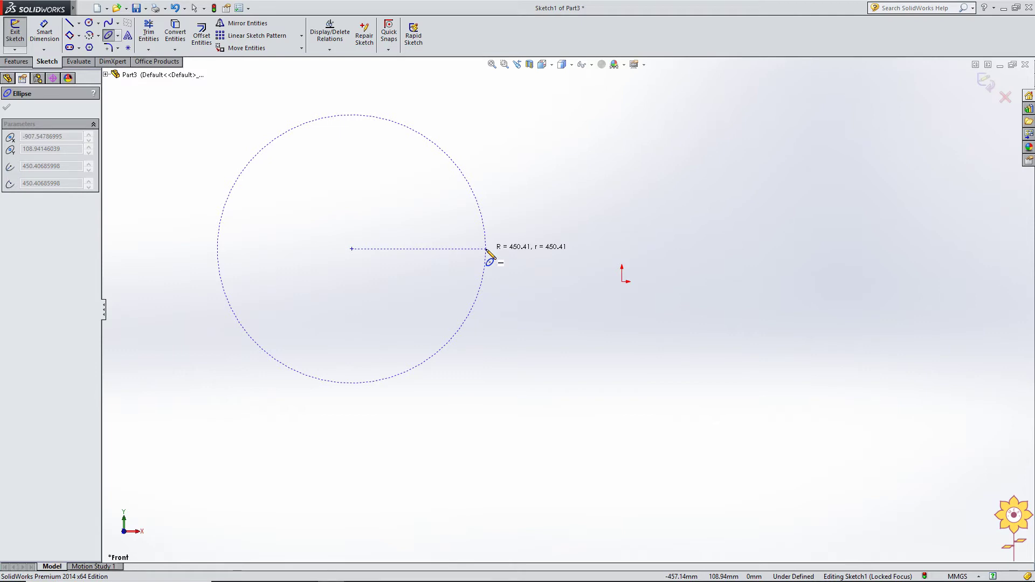
left_click(485, 249)
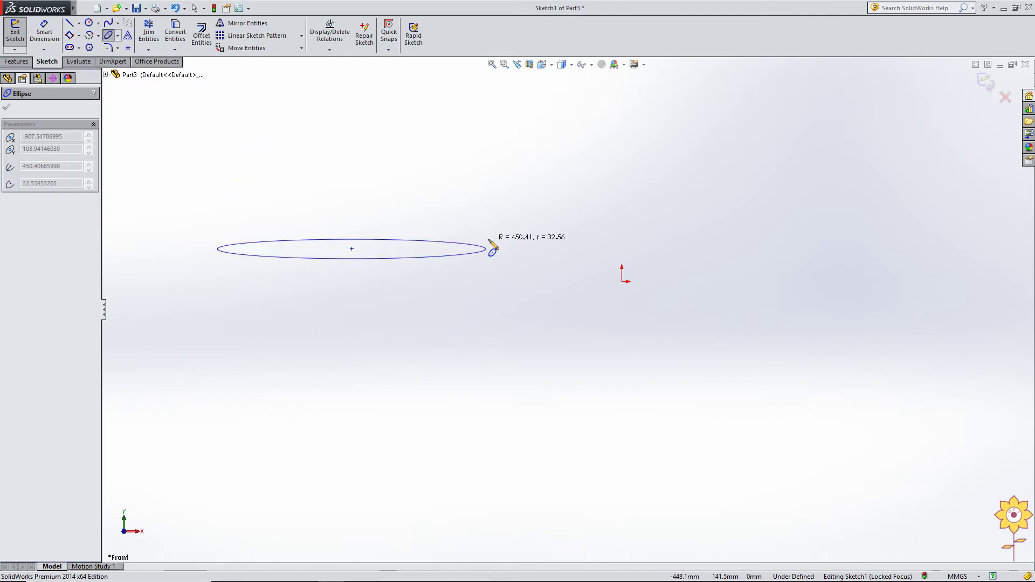
left_click(357, 197)
right_click(385, 151)
left_click(421, 156)
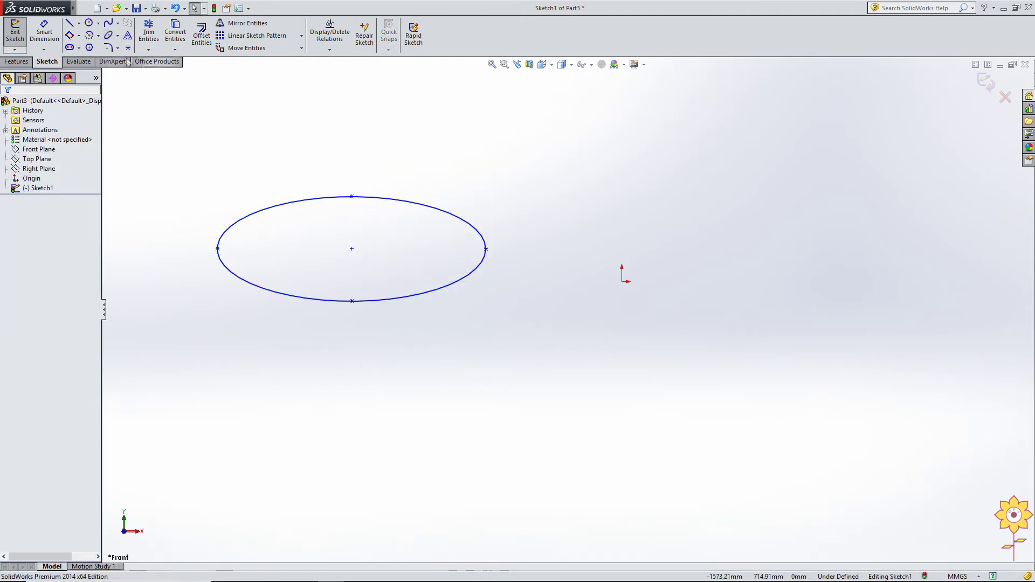
Sketch a second horizontal ellipse below the first, with radii of about 396 mm and 268 mm, and exit the Ellipse tool.
left_click(109, 34)
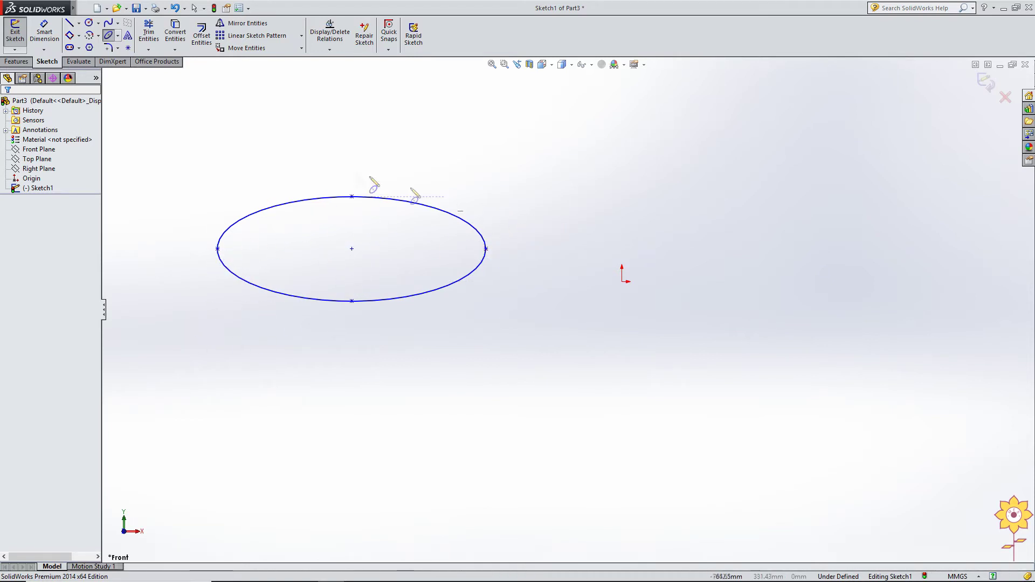
scroll(330, 180, "up", 2)
left_click(424, 414)
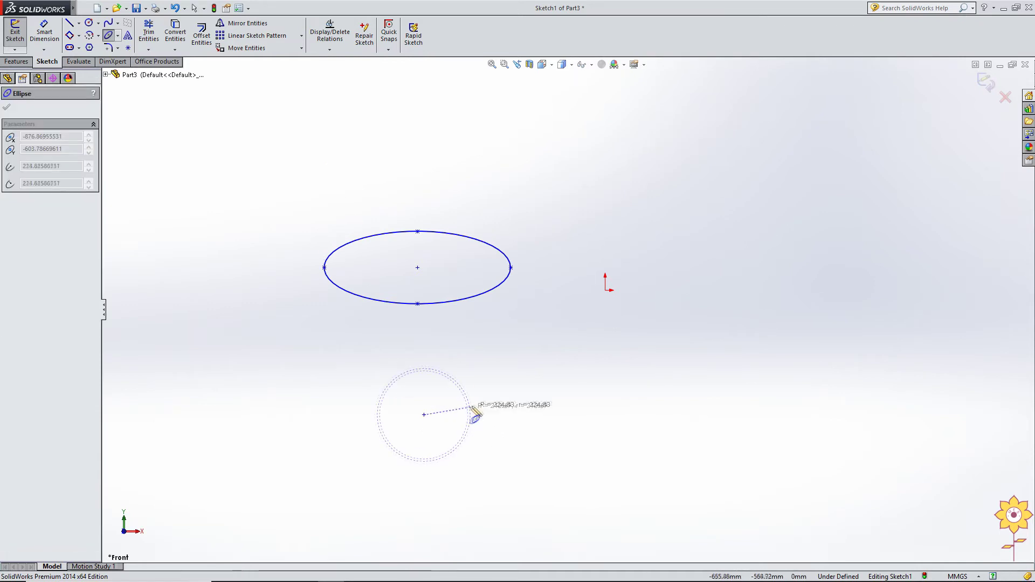
left_click(505, 415)
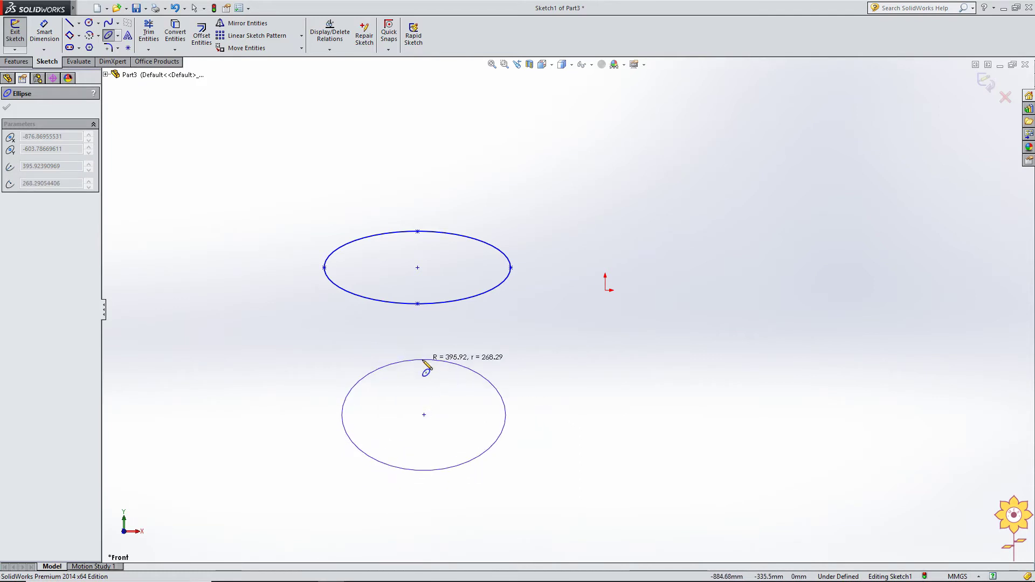
left_click(425, 360)
right_click(229, 313)
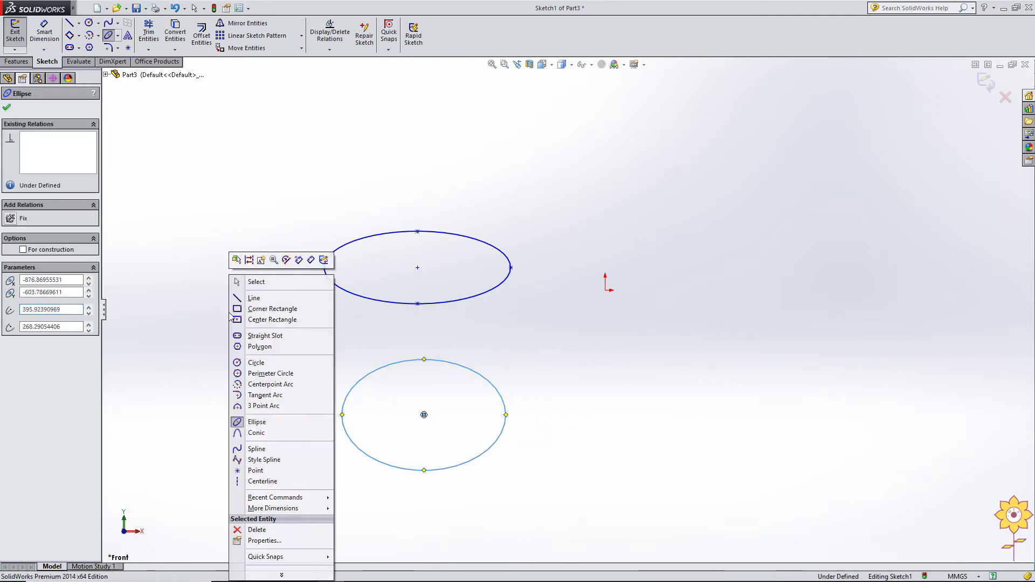
left_click(269, 283)
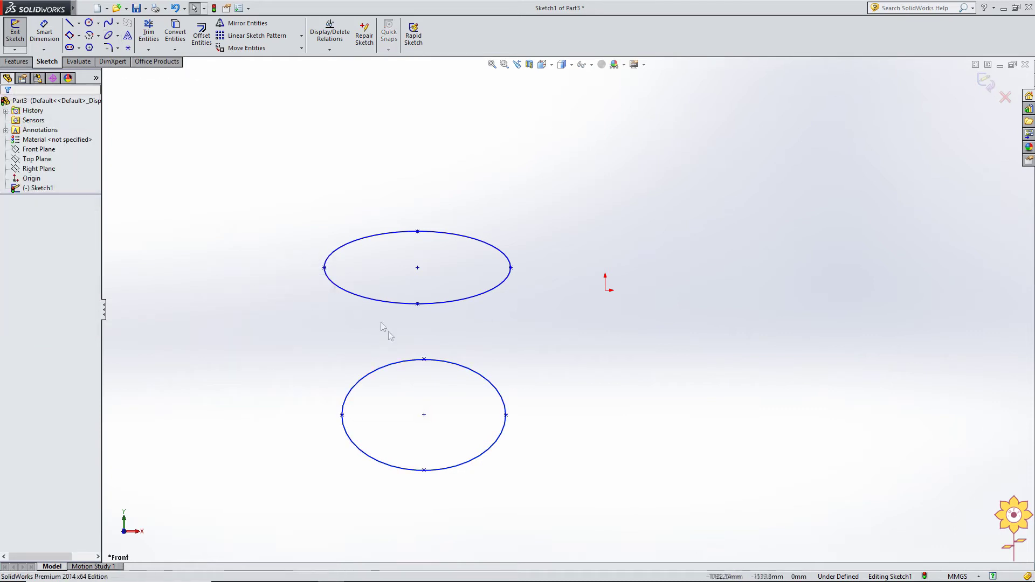
Dimension the lower ellipse's overall width between its two side points as 650 mm, placing the dimension above it.
left_click(45, 32)
left_click(342, 415)
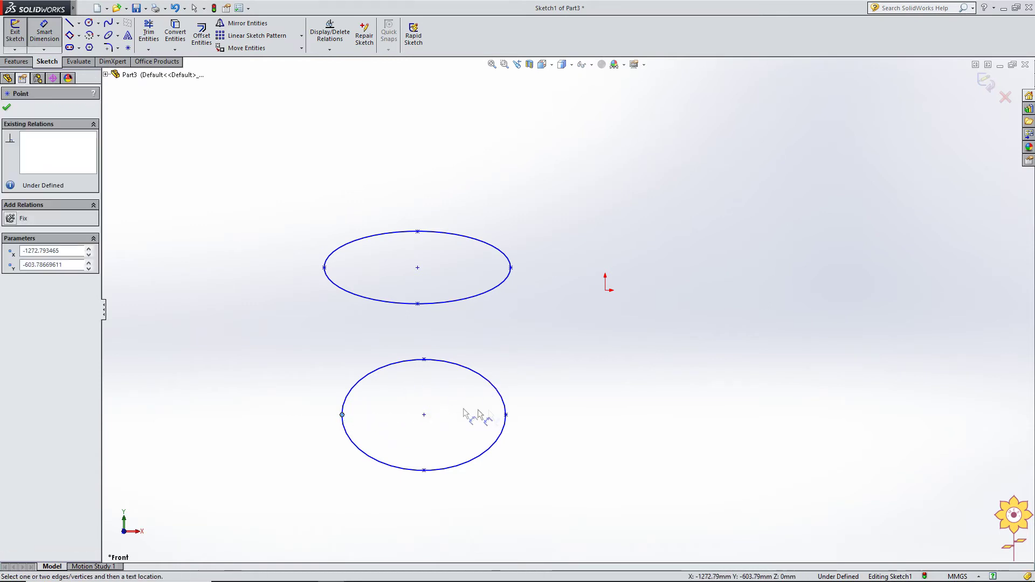
left_click(505, 415)
left_click(432, 341)
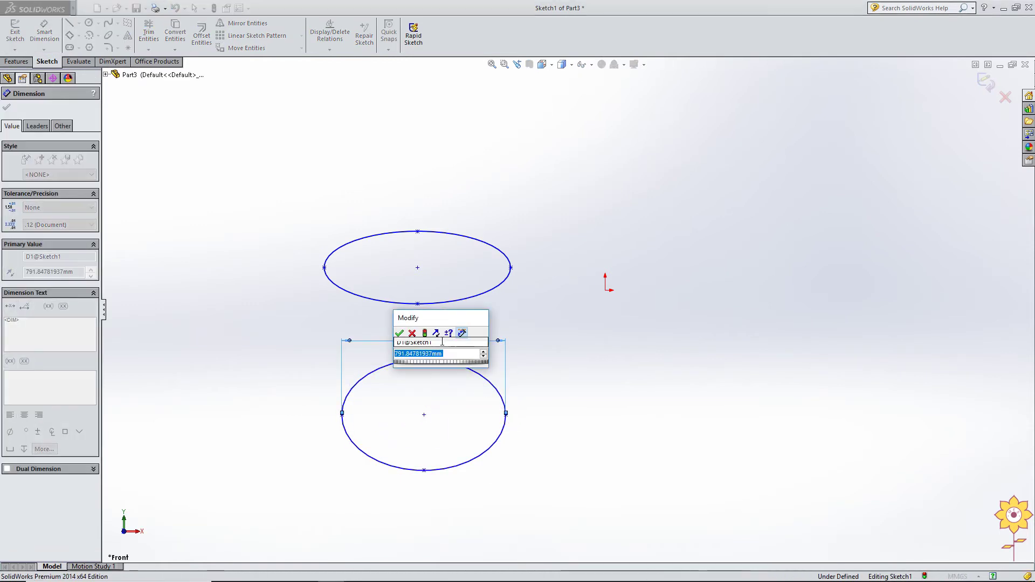
type("650")
key("Return")
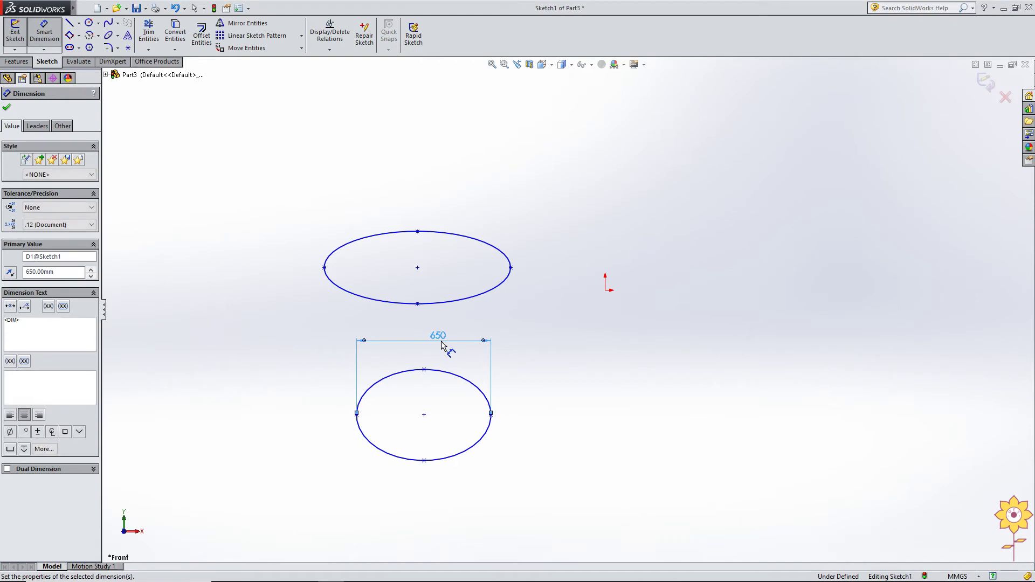
Sketch a partial ellipse above and right of the origin, radii about 478 mm and 215 mm, spanning about 97° from its upper to right side.
left_click(118, 35)
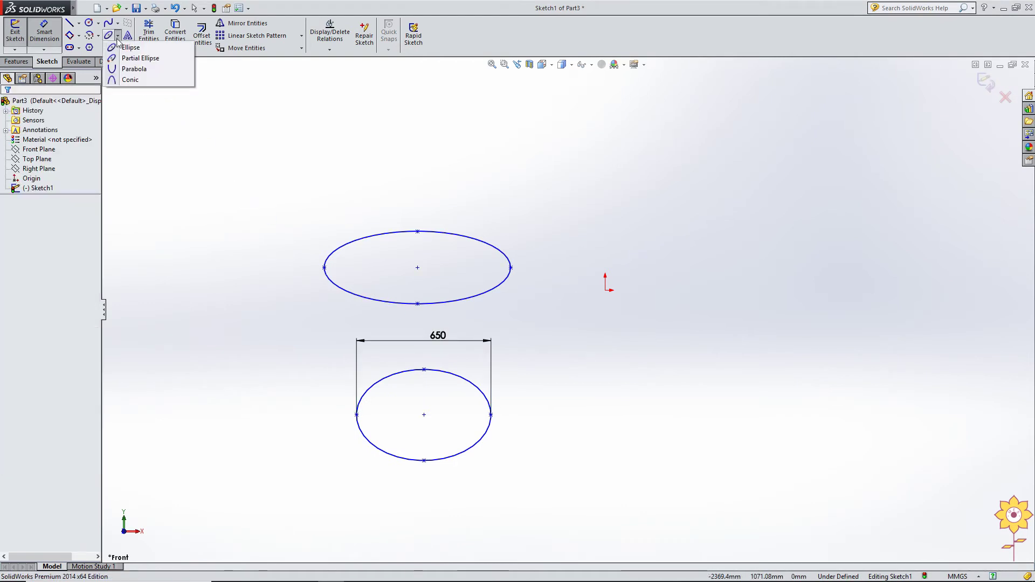
left_click(130, 59)
scroll(566, 307, "up", 3)
scroll(698, 219, "down", 2)
scroll(587, 264, "up", 2)
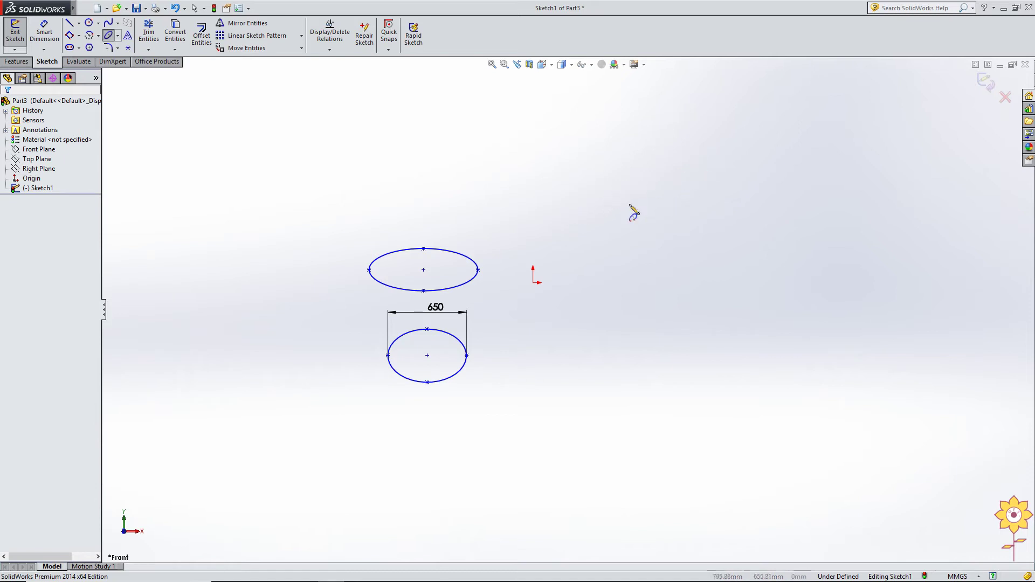
scroll(633, 213, "down", 1)
left_click(576, 205)
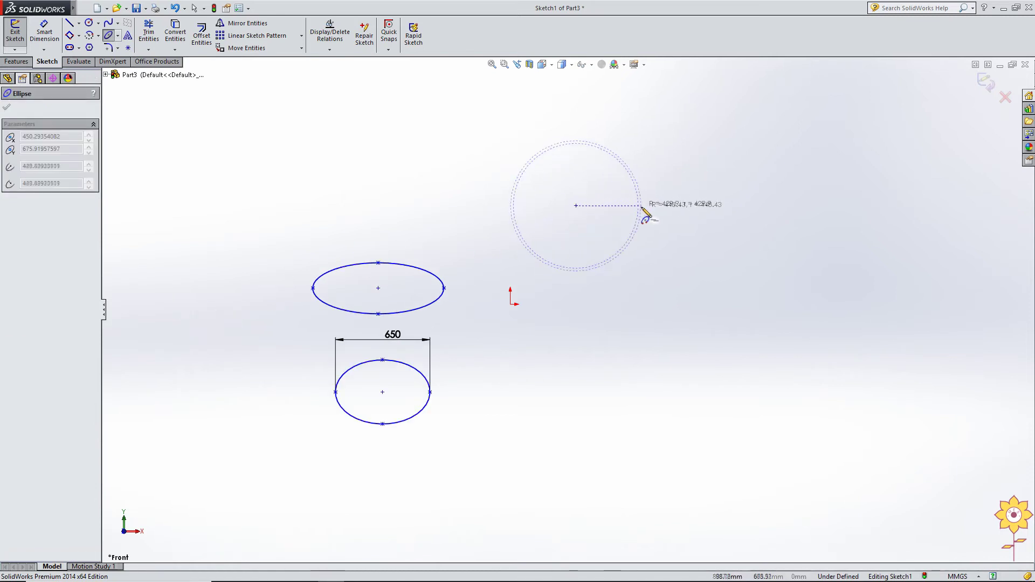
left_click(645, 206)
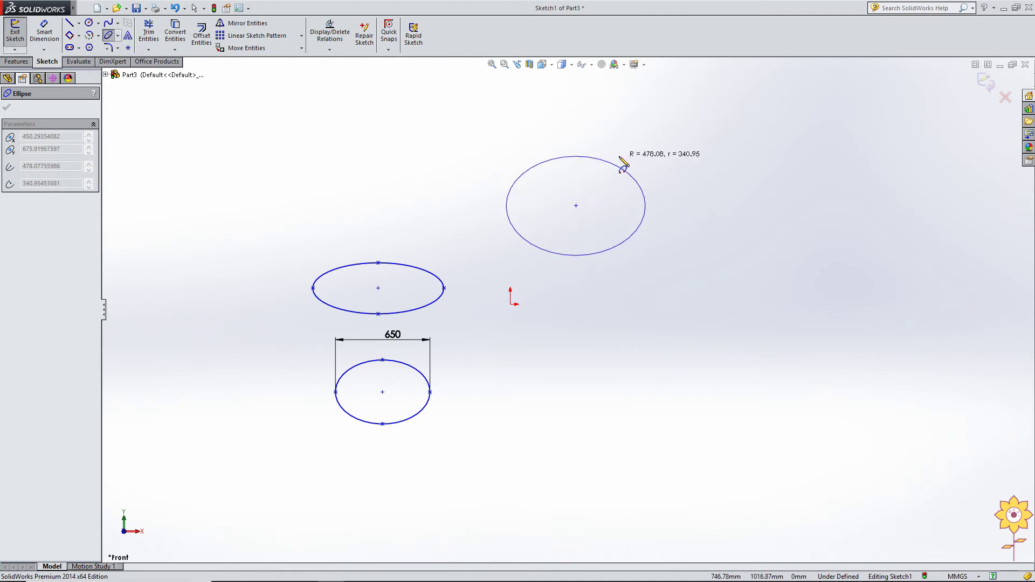
left_click(573, 176)
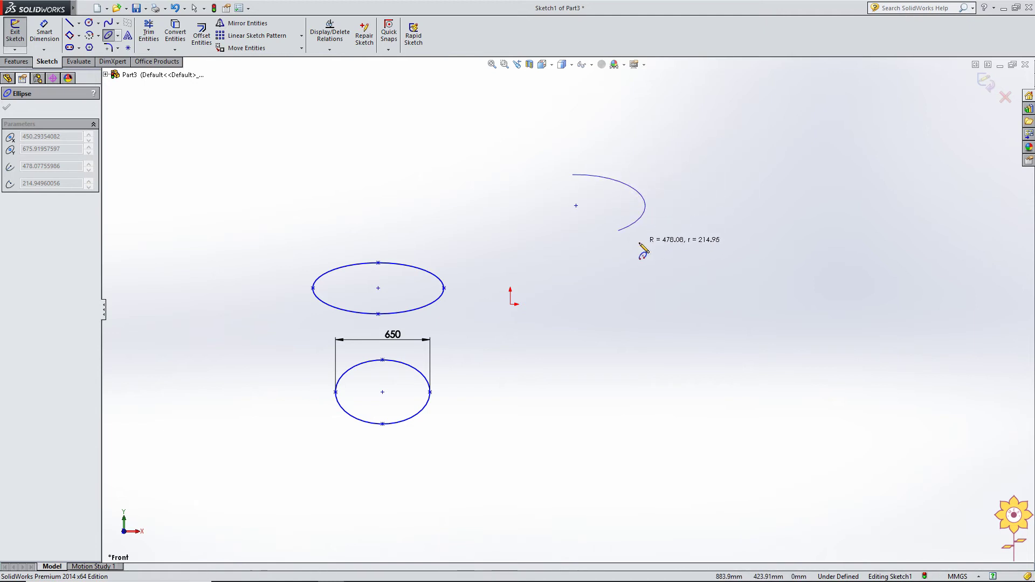
left_click(646, 207)
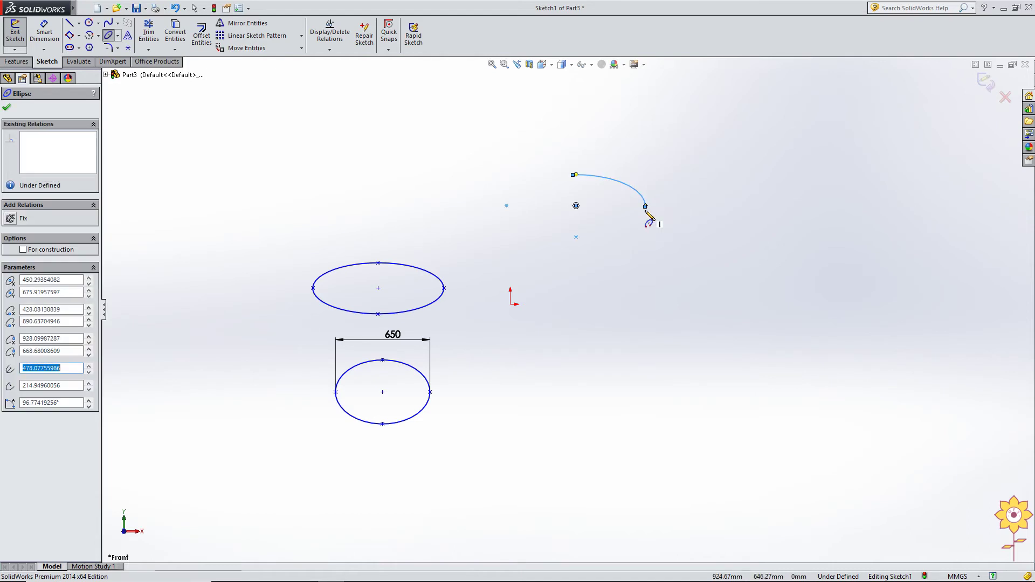
right_click(420, 173)
left_click(453, 178)
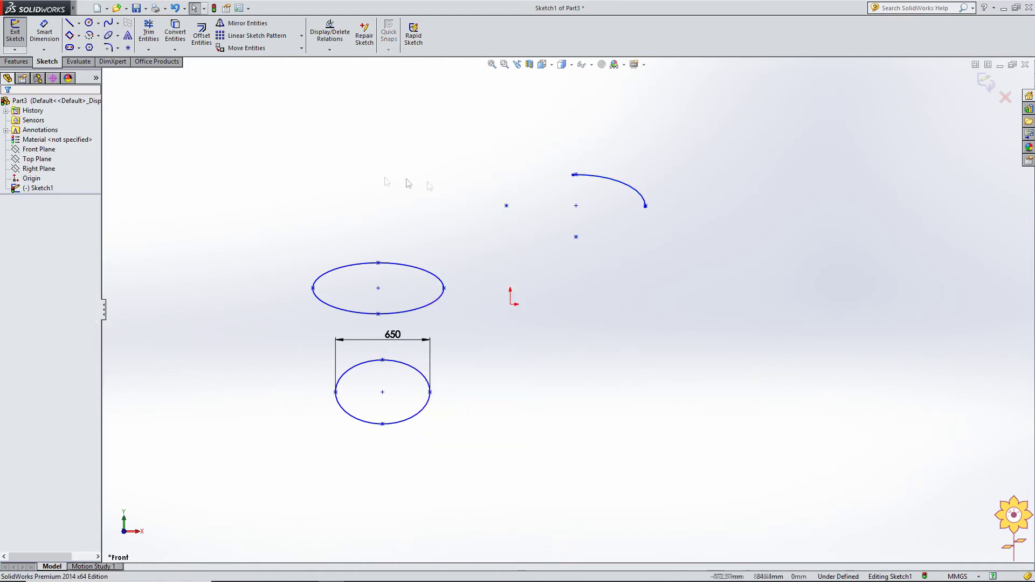
Delete both ellipses, the 650 mm dimension and the partial ellipse from the sketch.
left_click_drag(240, 109, 788, 453)
key("Delete")
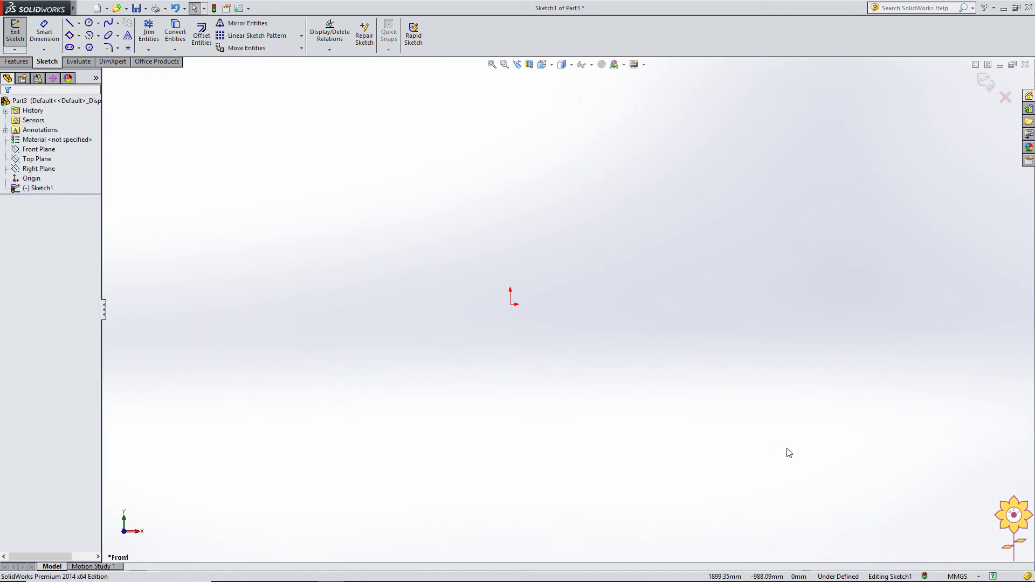
Sketch a parabola opening to the right, with its focus above and left of the origin and a focal distance of about 408 mm.
left_click(119, 48)
left_click(118, 24)
left_click(118, 36)
left_click(140, 70)
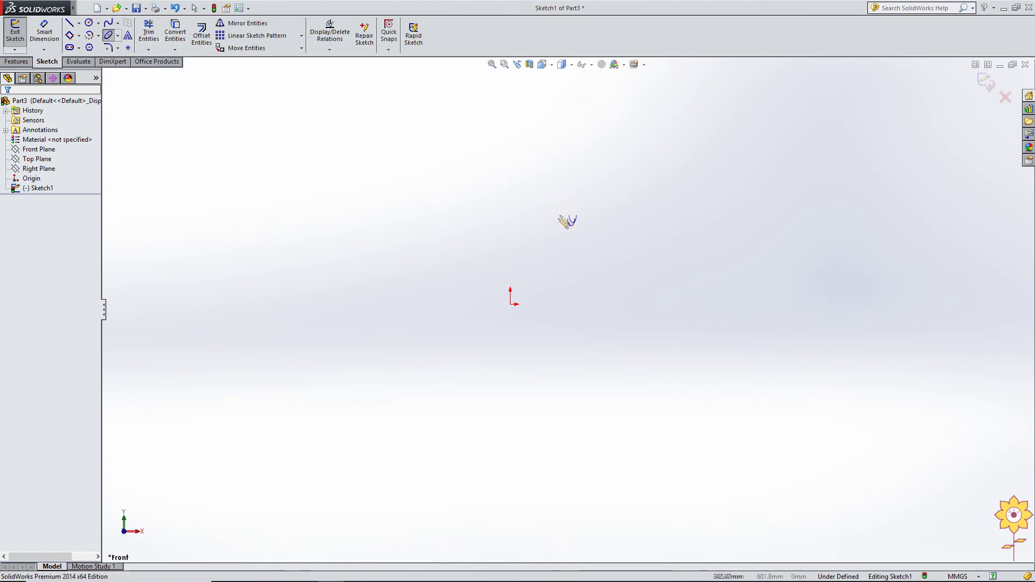
left_click(426, 229)
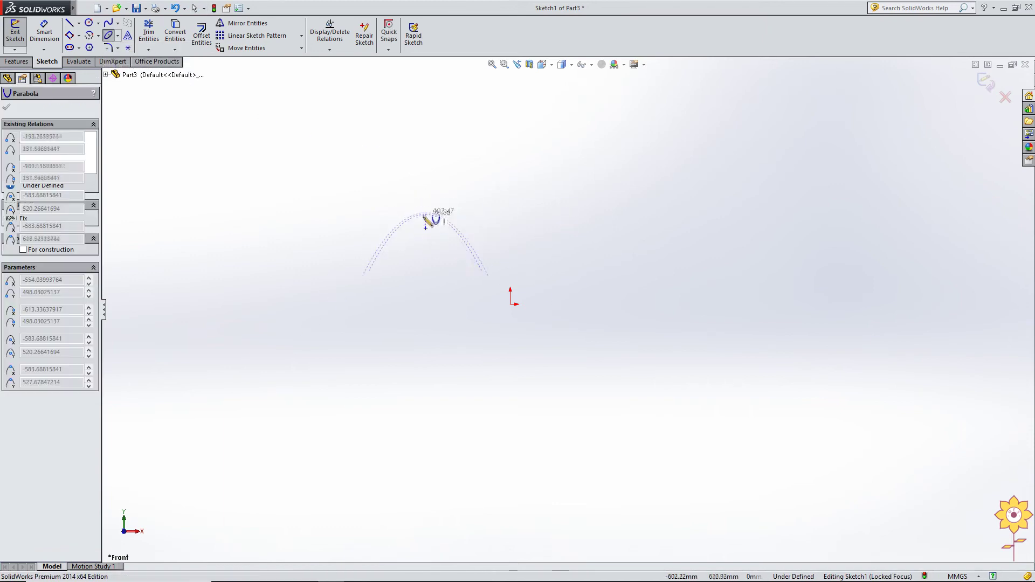
left_click(367, 229)
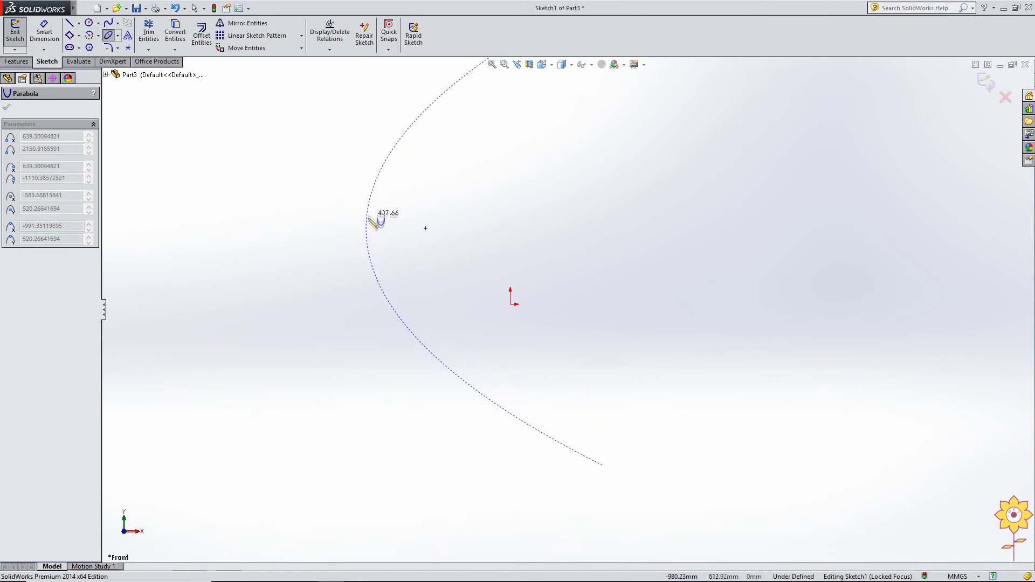
left_click(447, 89)
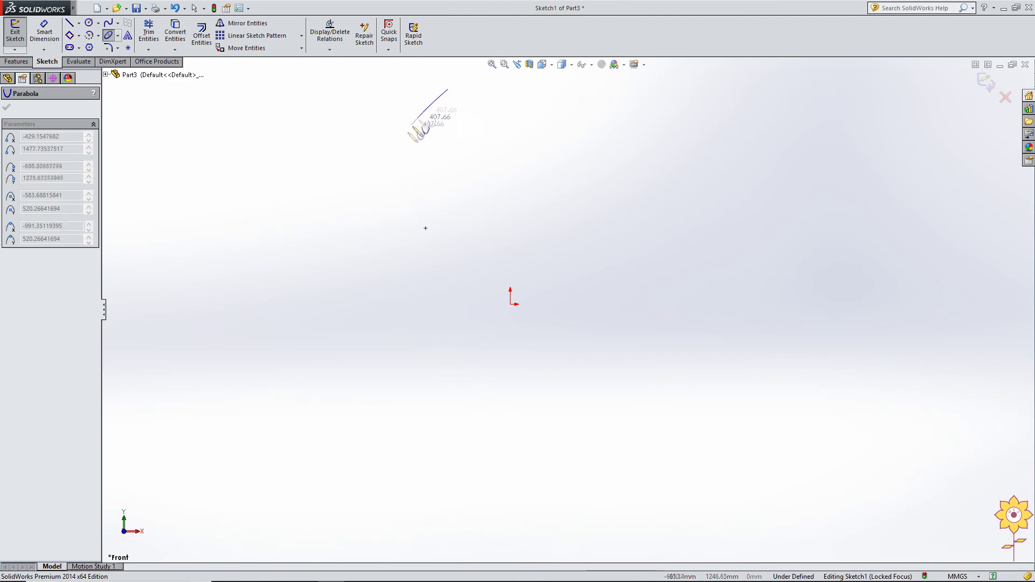
left_click(474, 389)
right_click(264, 183)
left_click(267, 190)
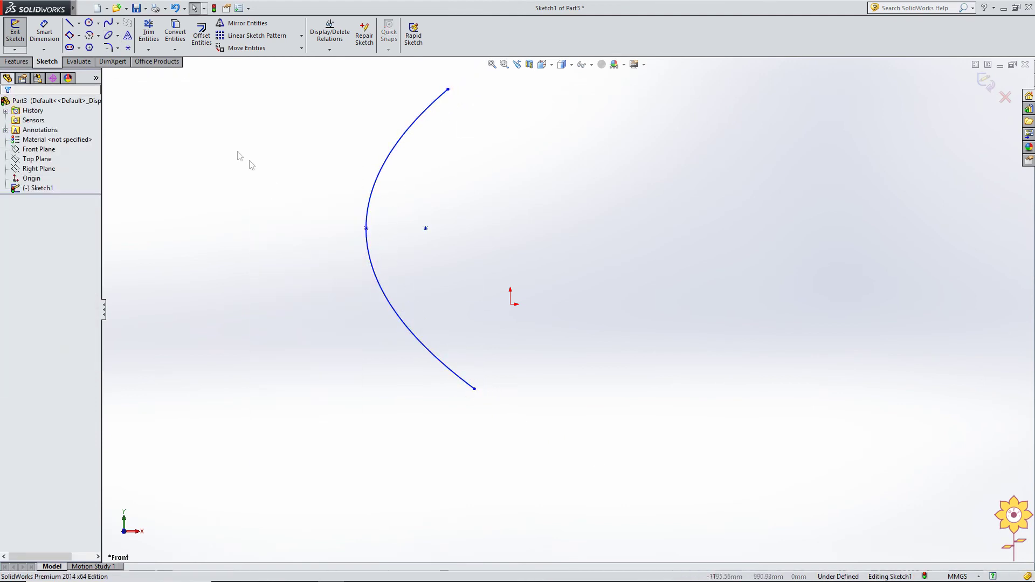
Sketch an arched conic above and right of the origin, with level endpoints, a centred peak above them and a rho of about 0.6.
left_click(119, 36)
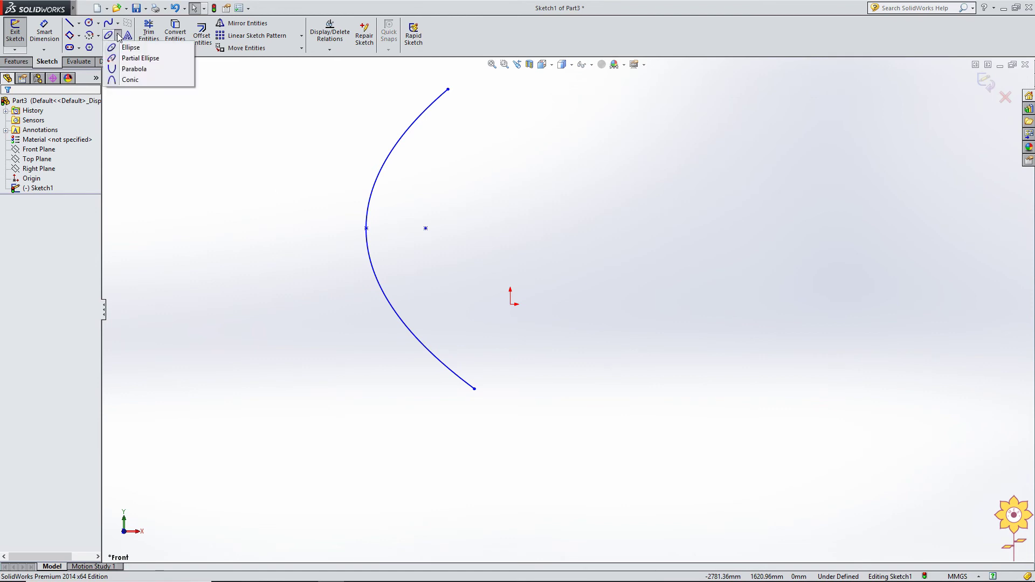
left_click(125, 78)
key("z")
scroll(722, 255, "down", 3)
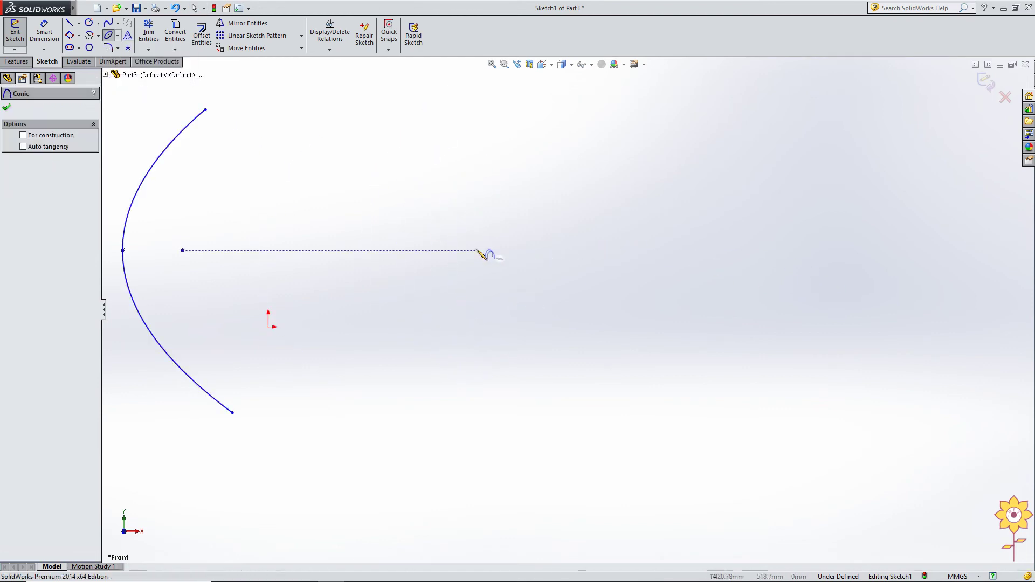
left_click(467, 231)
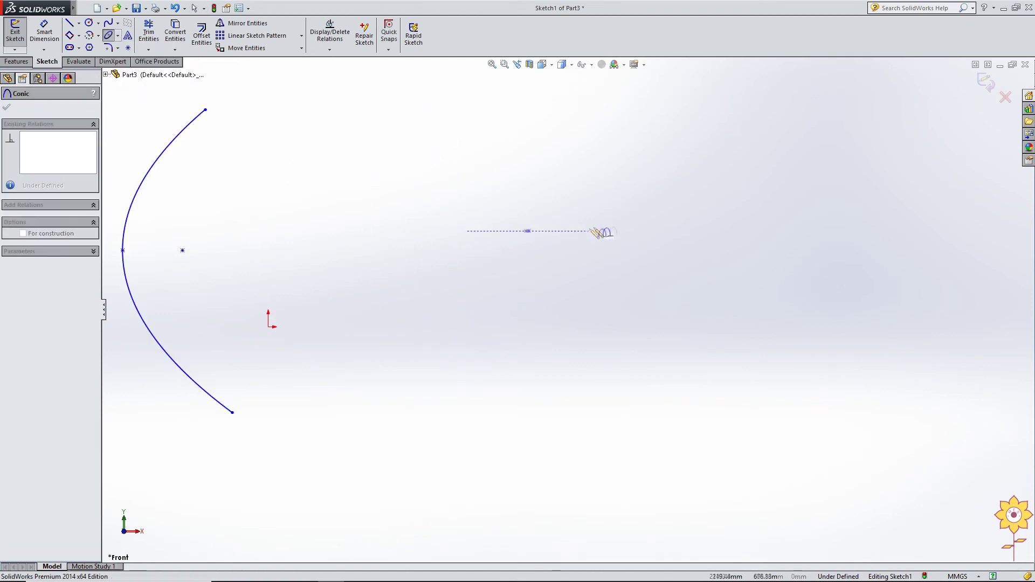
left_click(641, 231)
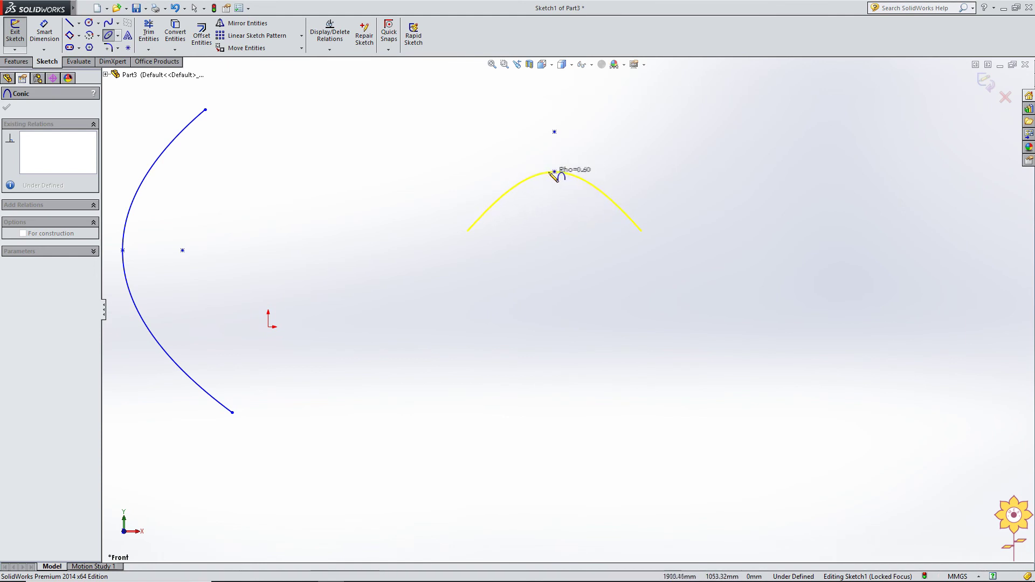
left_click(543, 173)
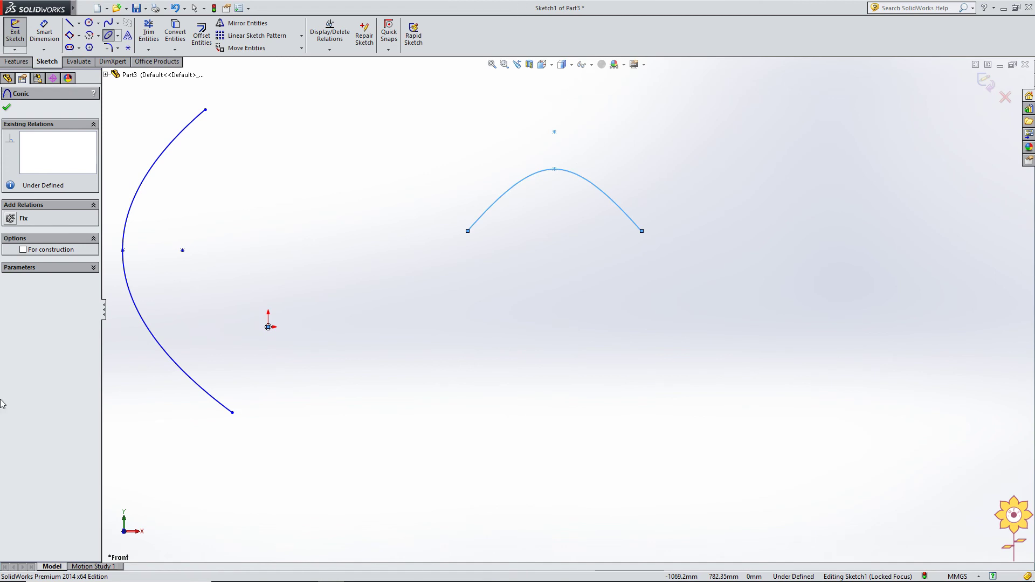
left_click(7, 108)
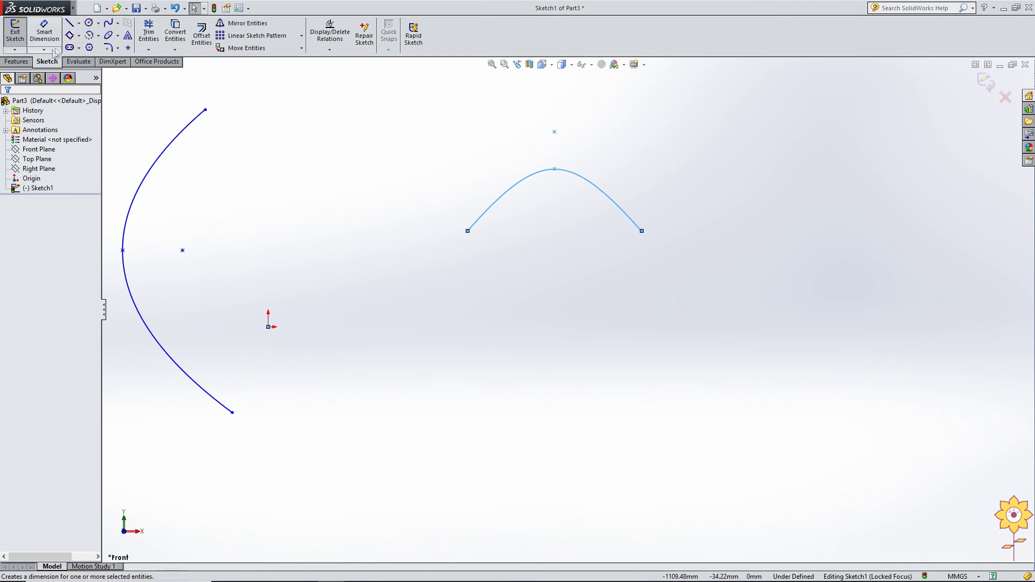
left_click(117, 36)
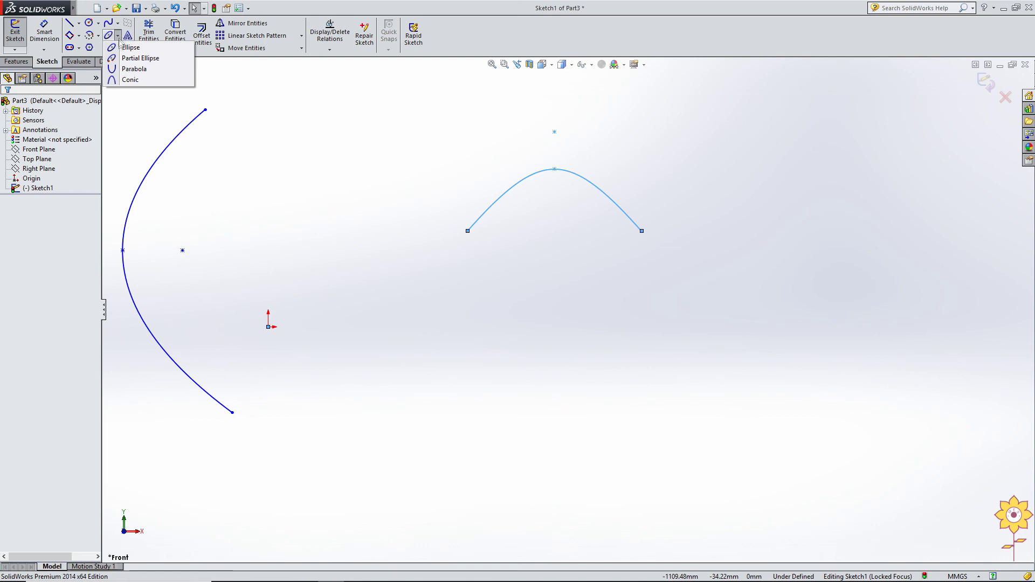
left_click(117, 23)
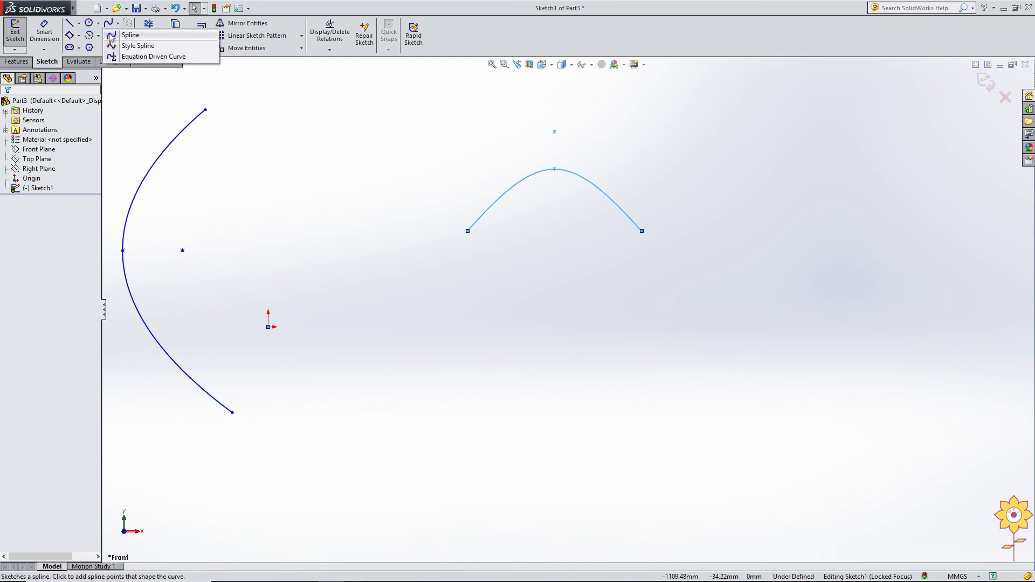
left_click(456, 164)
left_click(457, 163)
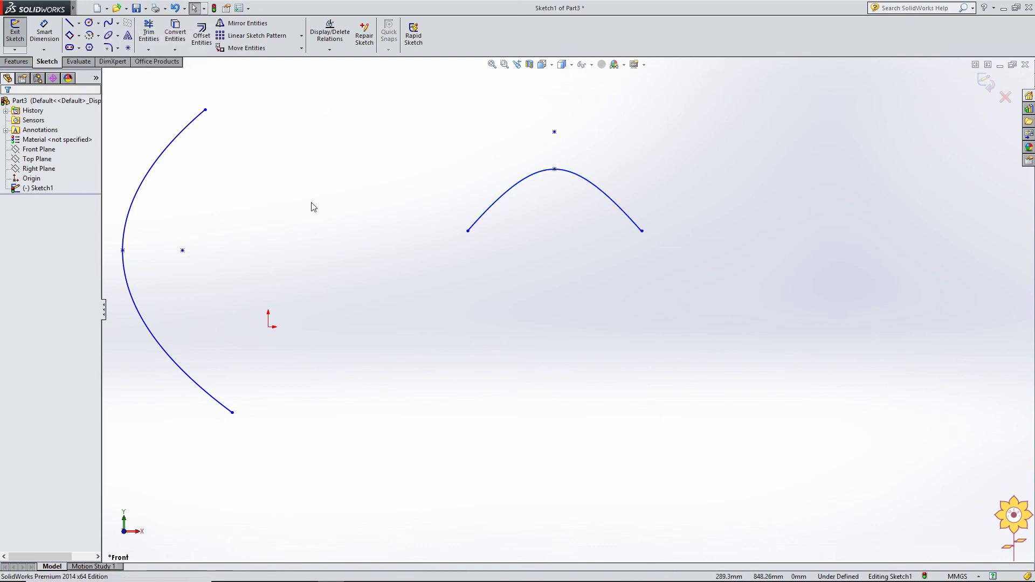